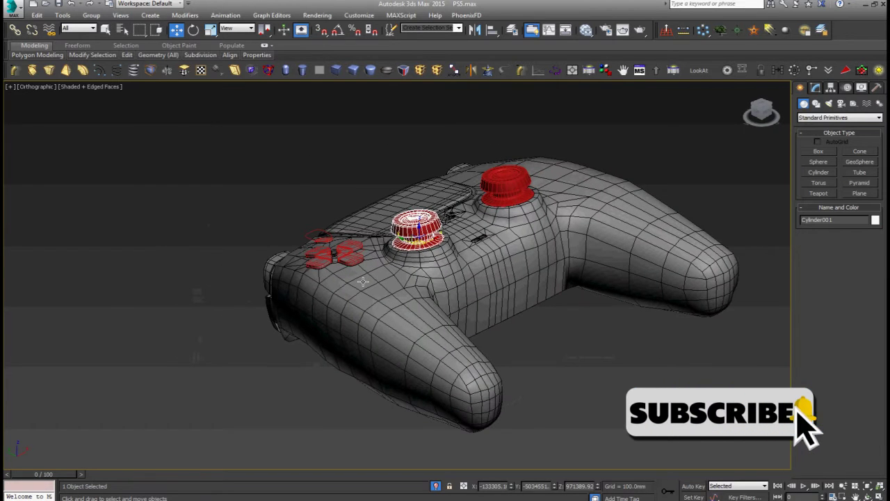
- View the full PS5 controller from the Top viewport over its reference image, nothing selected
key("t")
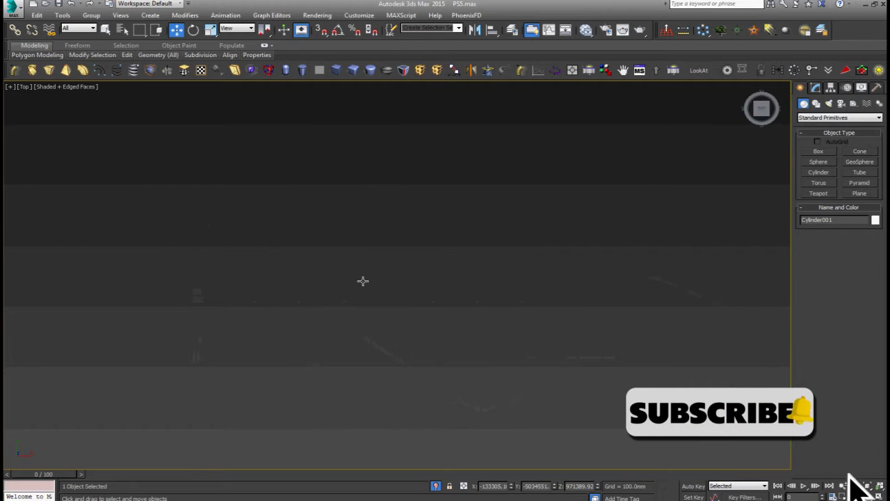
key("z")
scroll(549, 247, "down", 3)
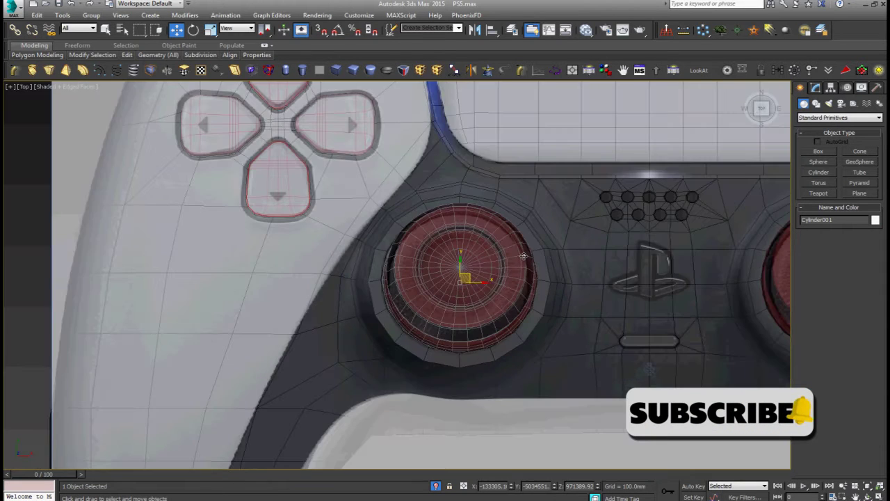
scroll(524, 256, "down", 2)
scroll(508, 299, "down", 2)
scroll(427, 314, "down", 2)
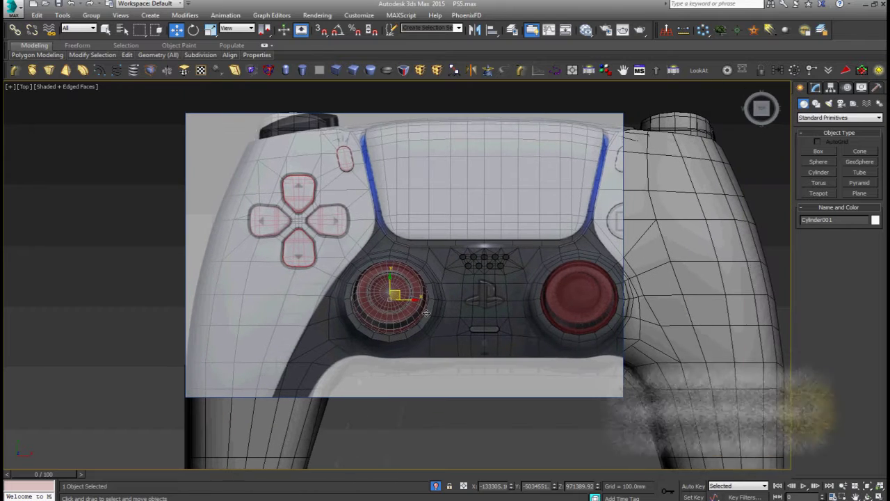
left_click(772, 218)
middle_click_drag(605, 290, 585, 260)
- Set the 3dsmax.exe process to Below Normal priority in Task Manager
right_click(550, 498)
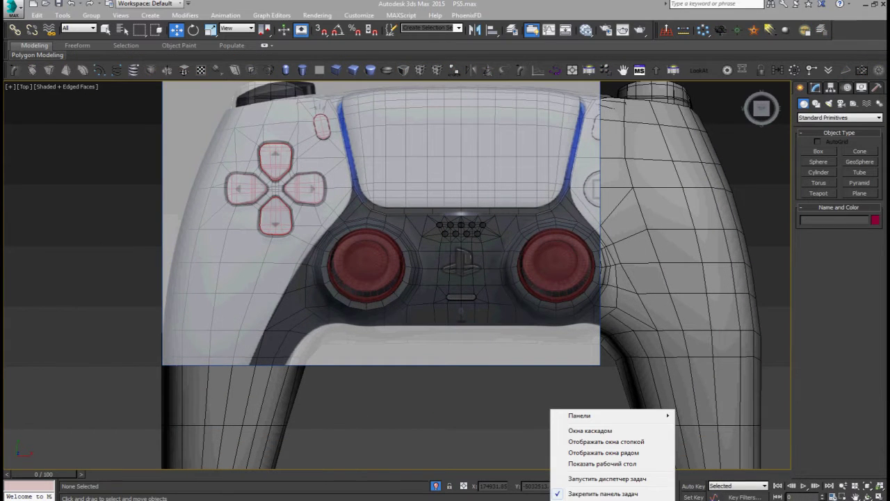
left_click(574, 479)
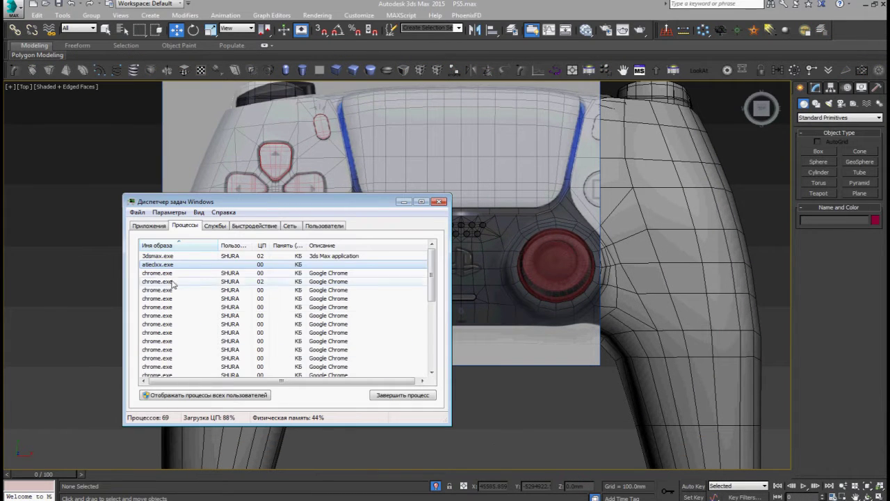
right_click(171, 258)
mouse_move(206, 339)
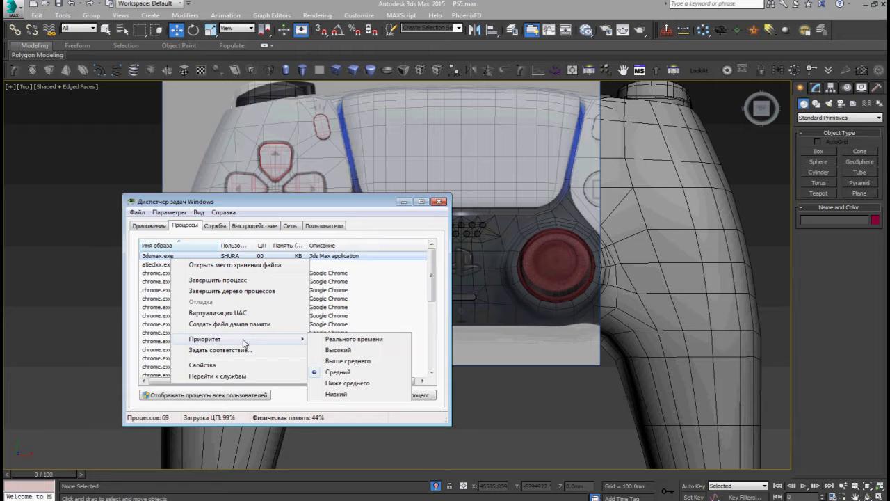
left_click(334, 384)
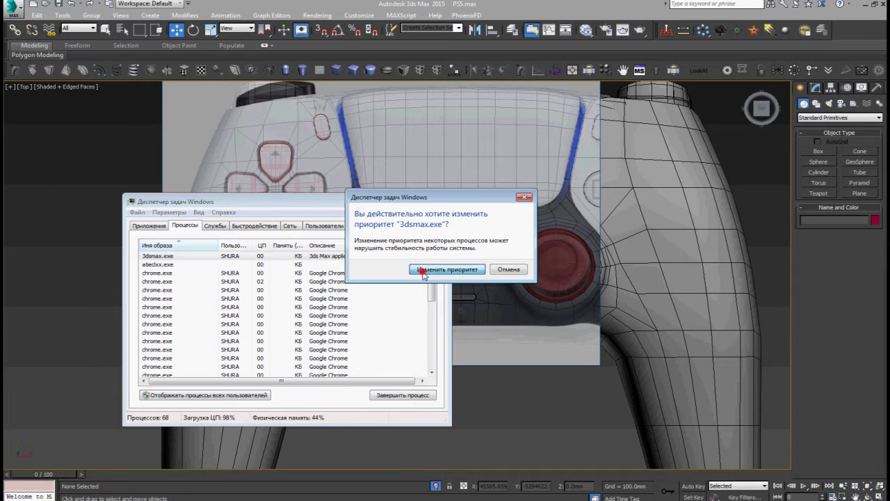
left_click(438, 270)
left_click(404, 202)
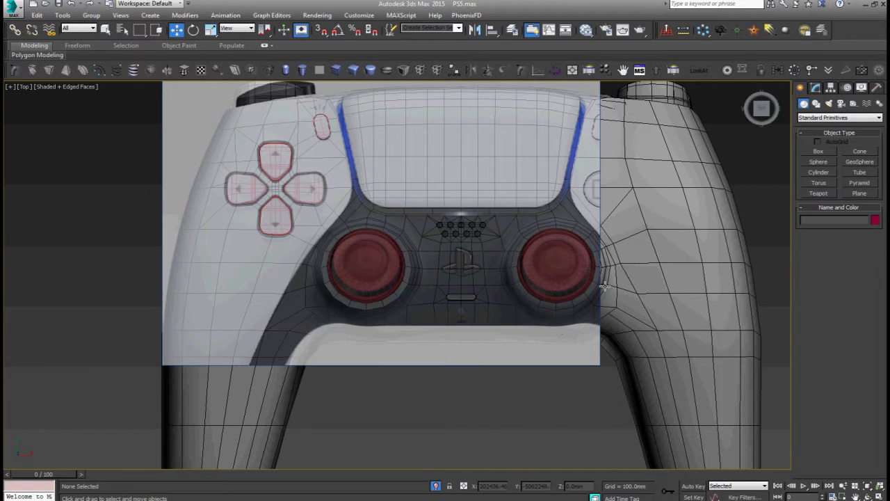
- Select the controller body mesh Plane003 and reframe the view on its right side
middle_click_drag(604, 286, 421, 363)
left_click(407, 281)
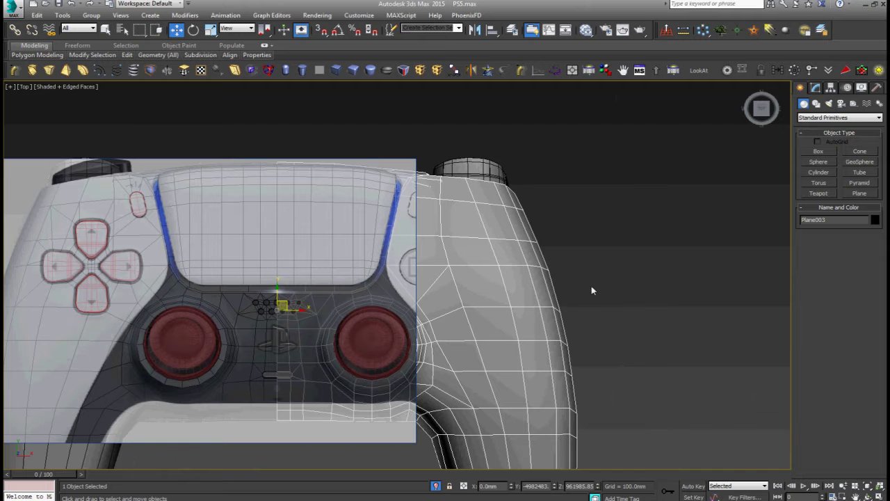
middle_click_drag(461, 269, 441, 314)
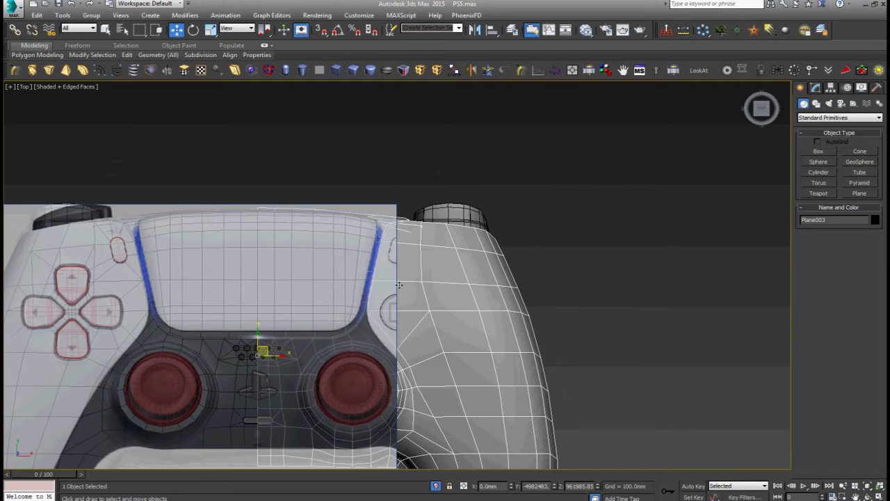
scroll(399, 284, "up", 3)
scroll(388, 269, "up", 2)
middle_click_drag(388, 268, 427, 217)
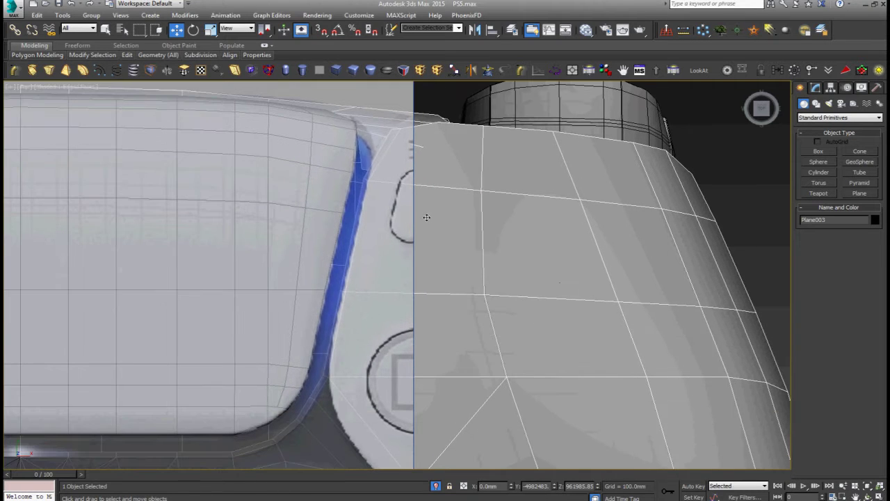
- Open Screenshot_1-21 from the PS5 ref folder in Windows Photo Viewer
left_click(45, 480)
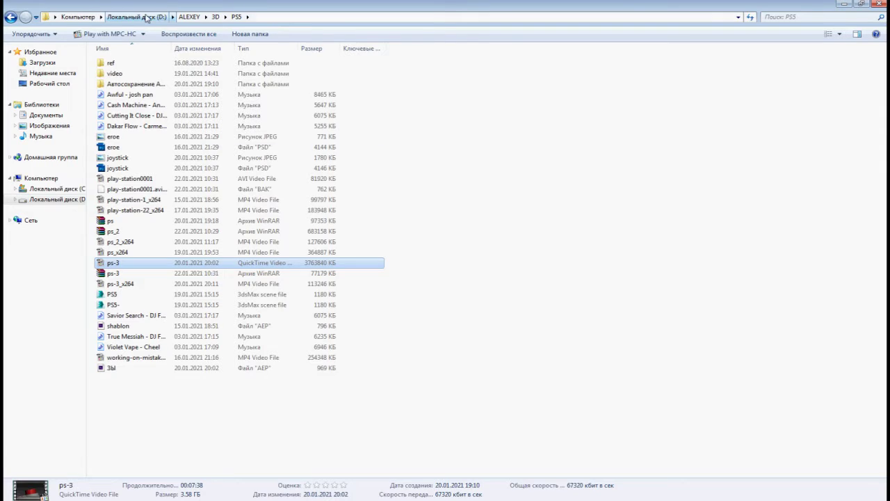
double_click(122, 66)
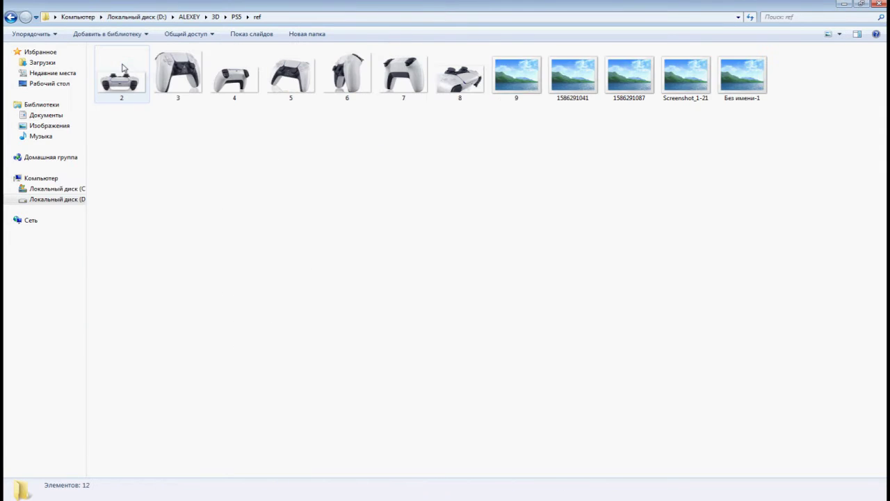
left_click(197, 77)
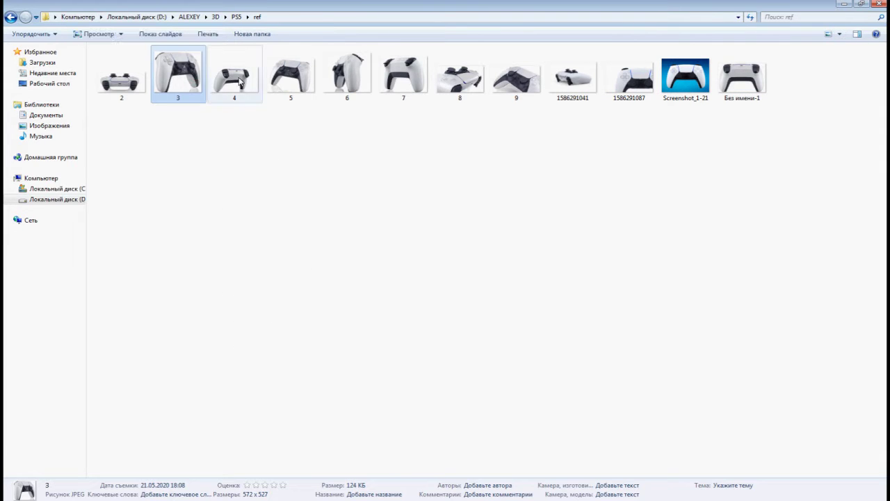
left_click(684, 80)
double_click(684, 80)
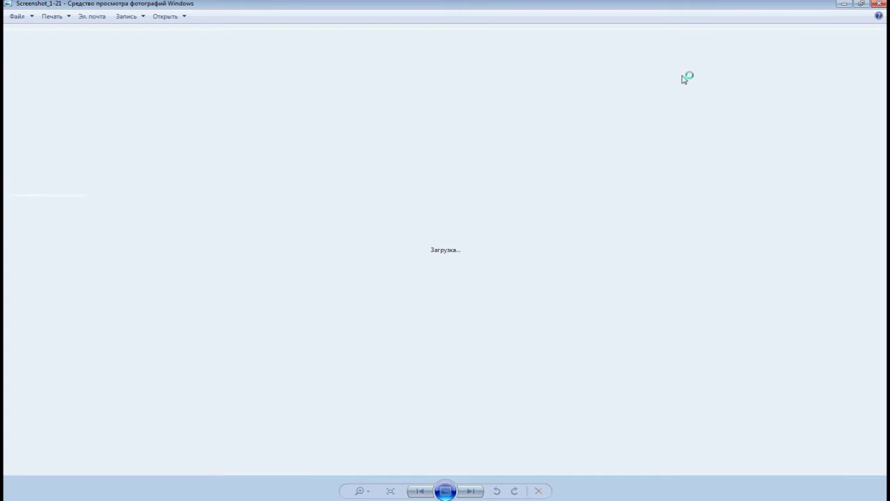
- Zoom into the Screenshot_1-21 top-view controller photo, then return to 3ds Max
scroll(623, 202, "up", 2)
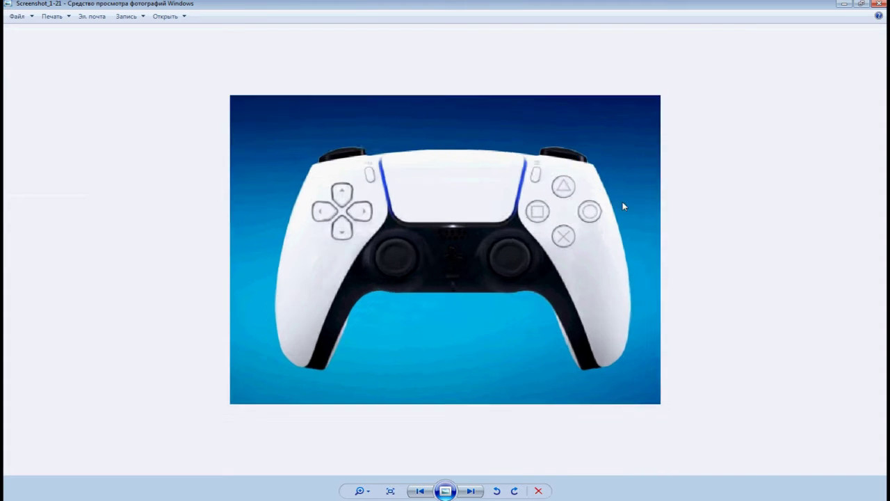
scroll(623, 201, "up", 3)
scroll(622, 202, "down", 1)
scroll(603, 203, "up", 1)
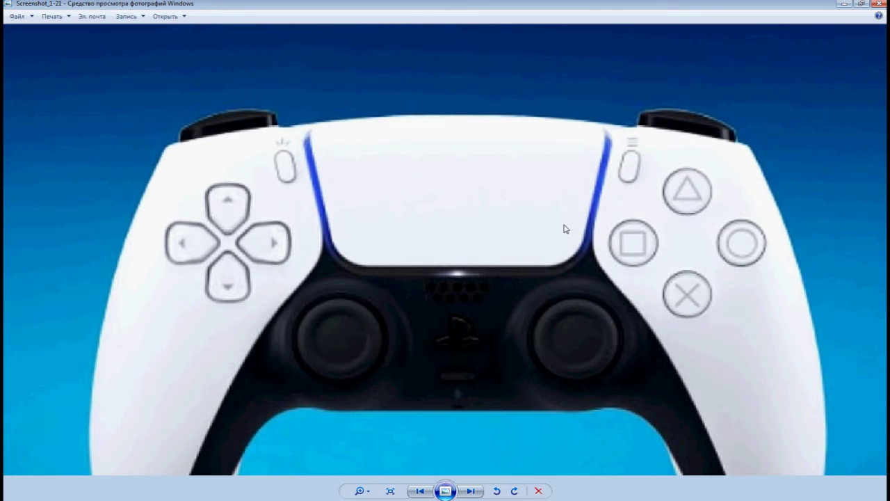
key("alt+Tab")
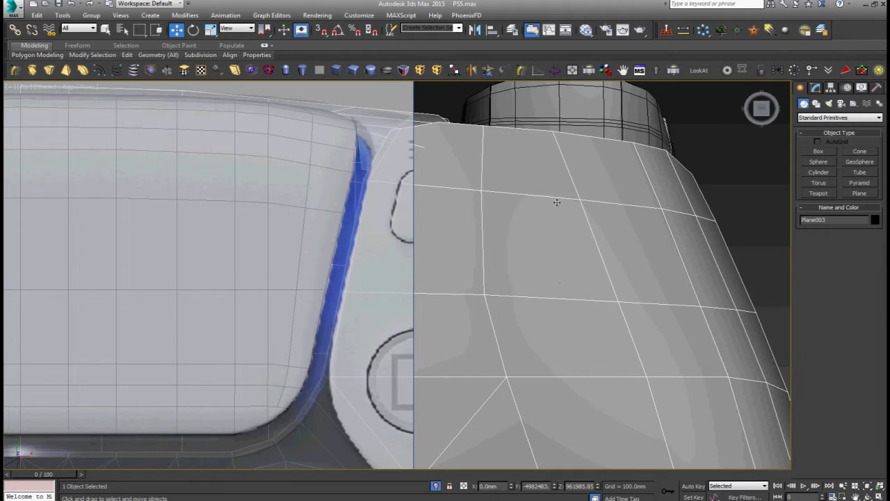
- Select the small Rectangle001 capsule button beside the D-pad with the Move tool
scroll(448, 230, "down", 3)
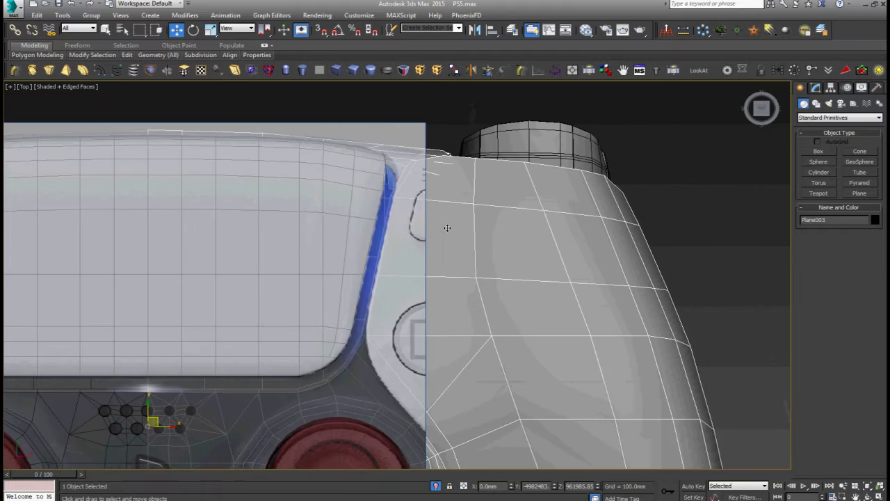
scroll(448, 230, "down", 3)
scroll(473, 236, "down", 2)
scroll(485, 245, "down", 2)
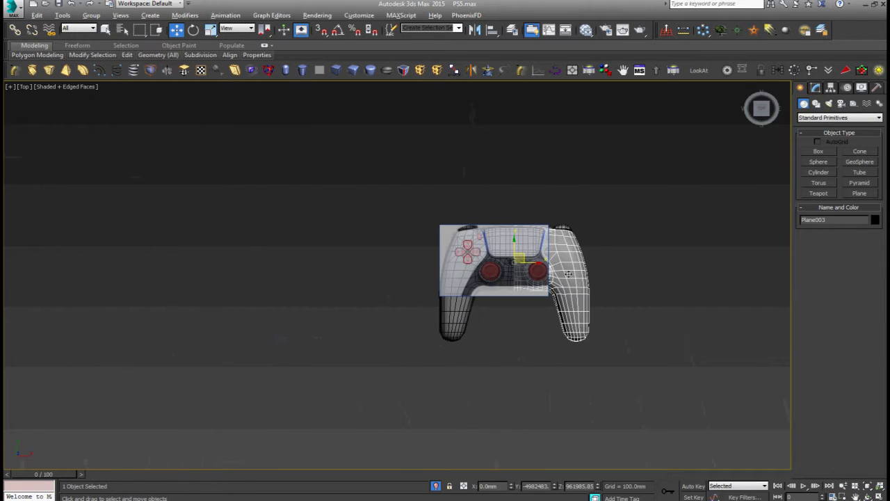
middle_click_drag(680, 224, 589, 220, "alt")
scroll(504, 257, "up", 2)
scroll(445, 261, "up", 2)
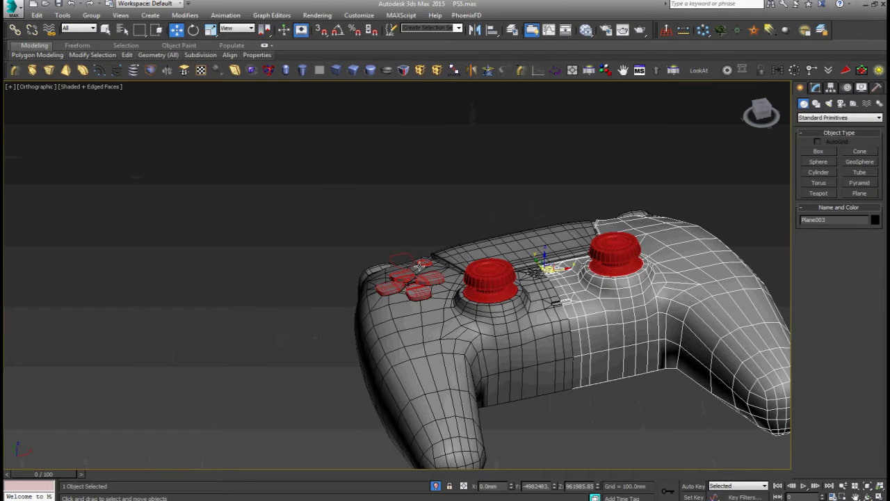
scroll(420, 266, "up", 2)
scroll(419, 265, "up", 2)
left_click(419, 261)
scroll(421, 261, "up", 4)
right_click(421, 260)
left_click(433, 270)
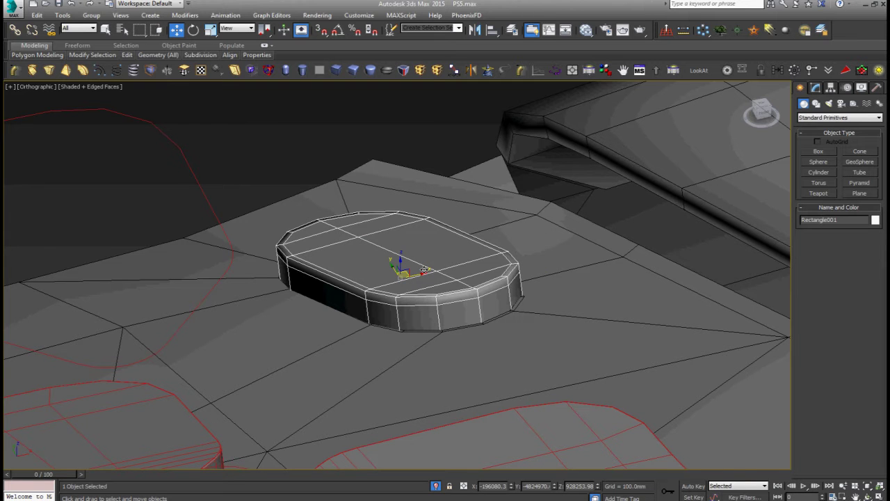
- Return to the Top view and open the Mirror dialog, then cancel without mirroring
key("t")
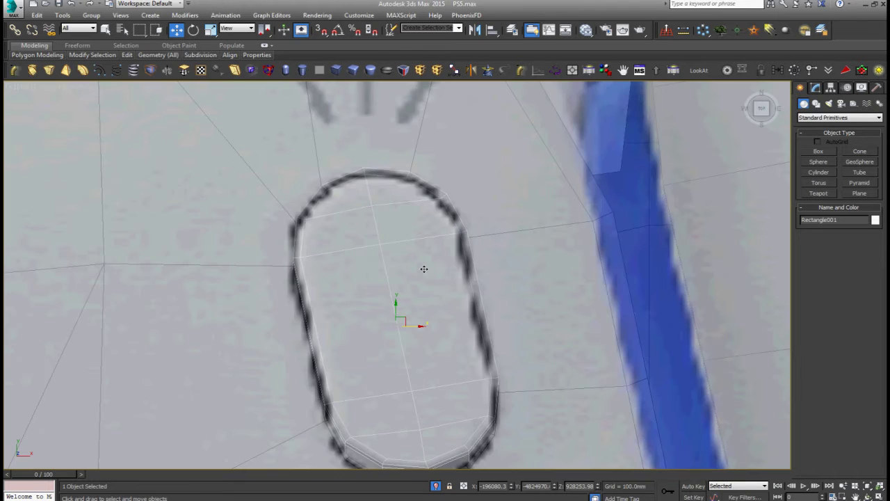
scroll(425, 268, "down", 2)
scroll(424, 269, "down", 2)
scroll(424, 268, "down", 3)
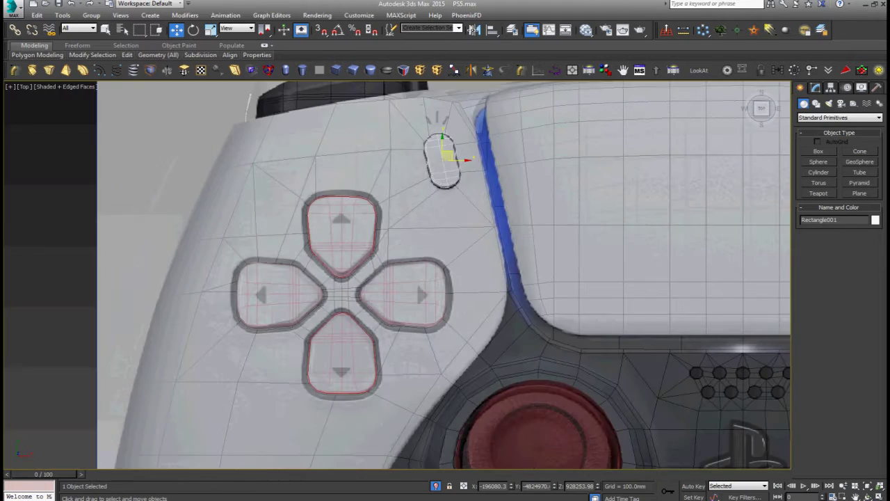
left_click(474, 30)
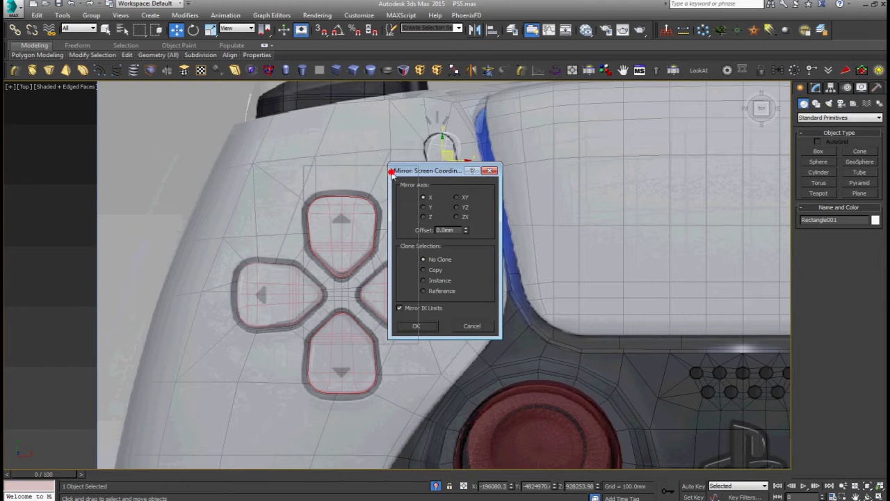
left_click_drag(438, 182, 323, 189)
left_click(304, 334)
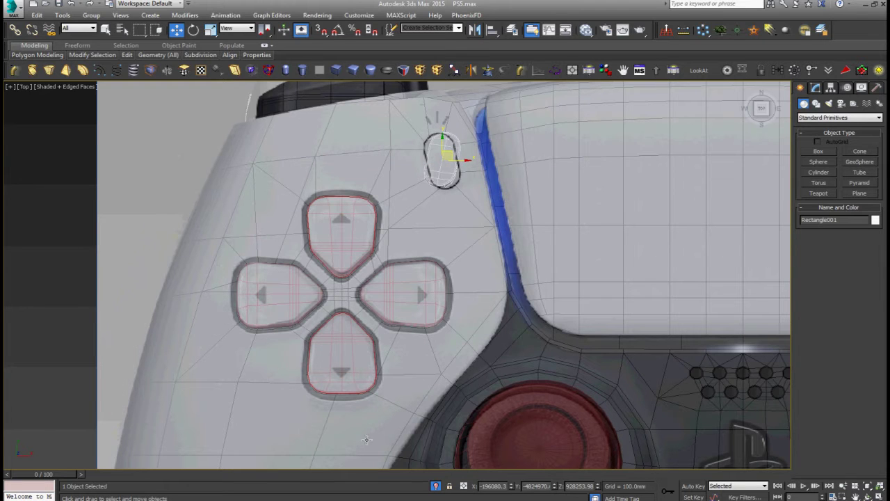
- Change the 3dsmax.exe process priority again in Task Manager
right_click(407, 500)
left_click(432, 481)
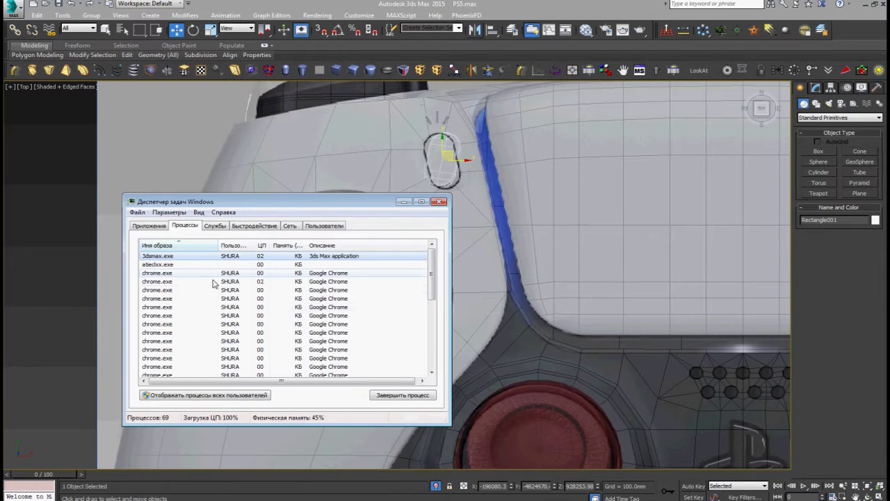
right_click(190, 256)
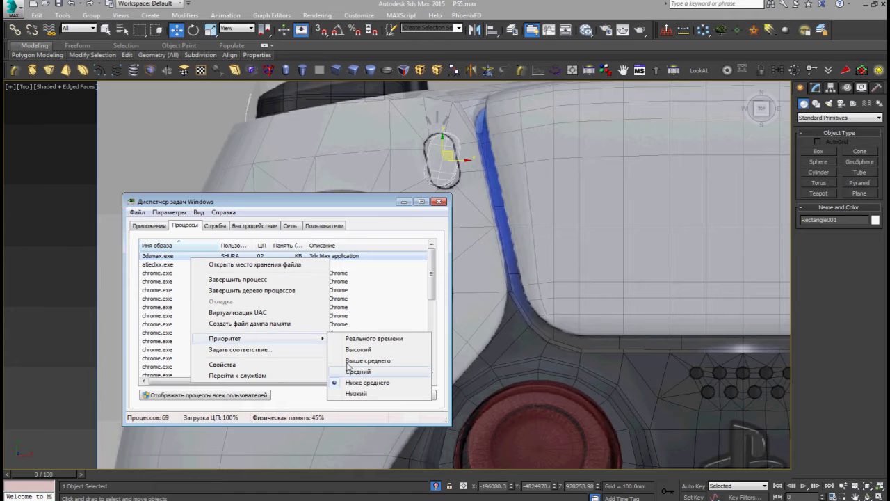
left_click(356, 371)
left_click(426, 270)
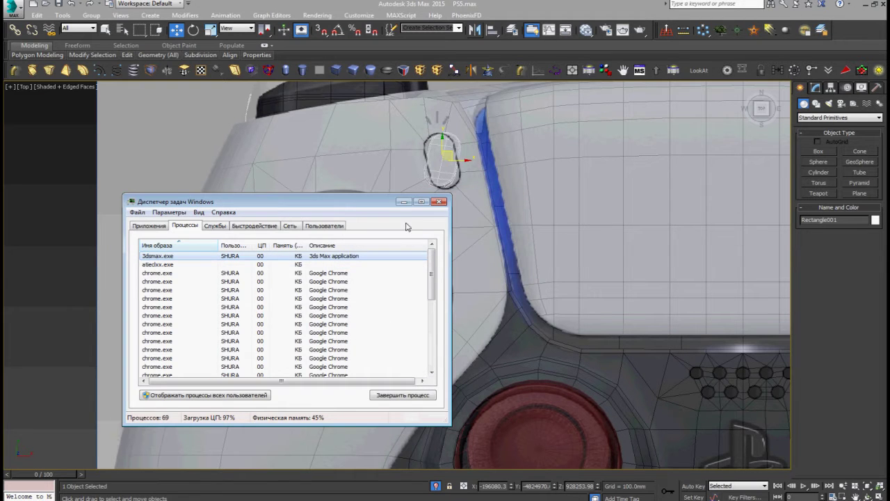
left_click(404, 202)
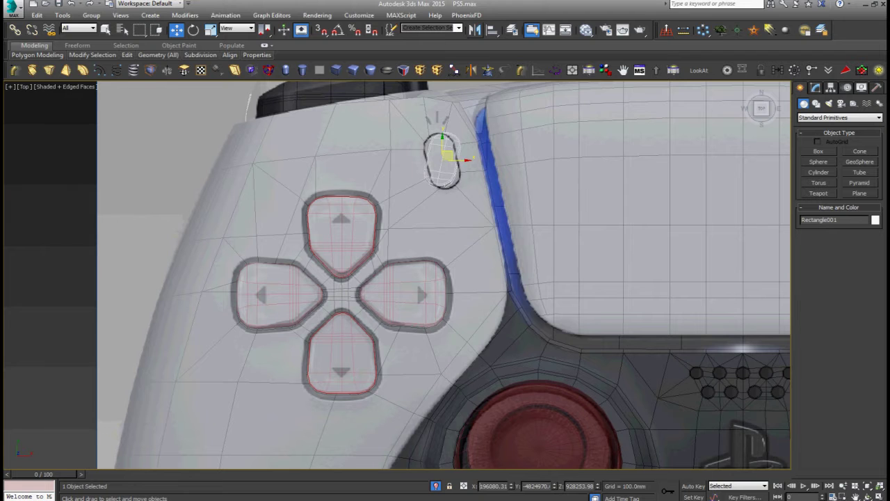
right_click(457, 264)
left_click(487, 265)
key("z")
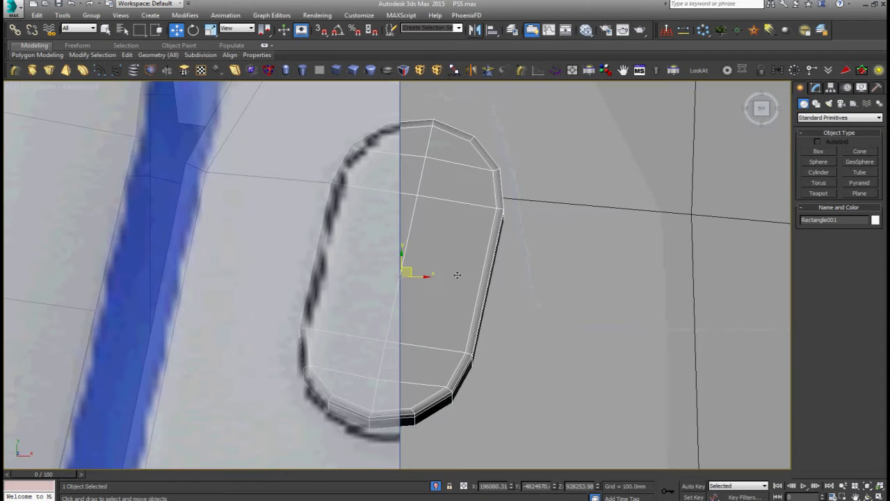
scroll(457, 275, "down", 2)
scroll(457, 275, "down", 2)
scroll(457, 275, "down", 4)
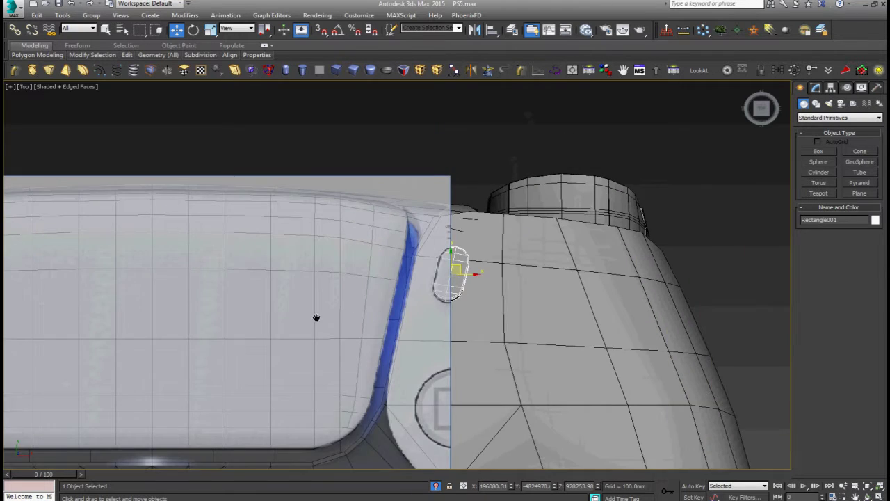
scroll(316, 318, "down", 2)
middle_click_drag(642, 304, 661, 304)
scroll(202, 278, "up", 5)
middle_click_drag(202, 278, 201, 284, "alt")
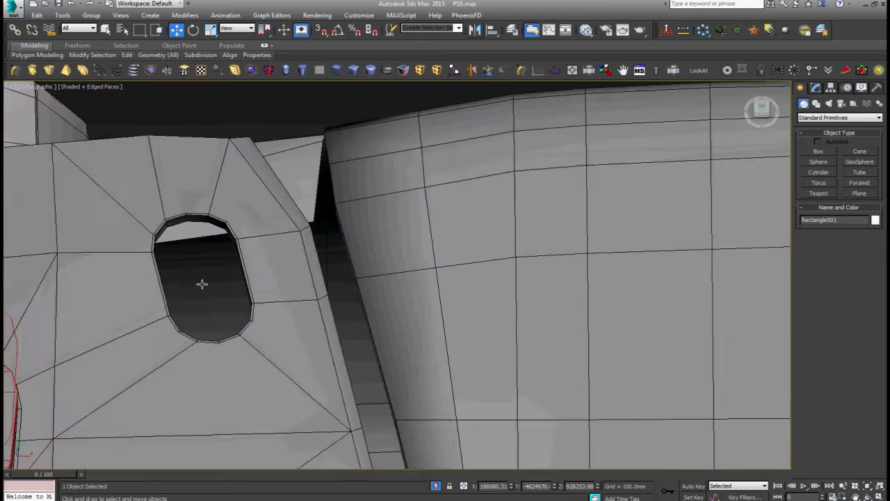
scroll(201, 283, "down", 1)
scroll(202, 284, "down", 2)
scroll(202, 284, "down", 3)
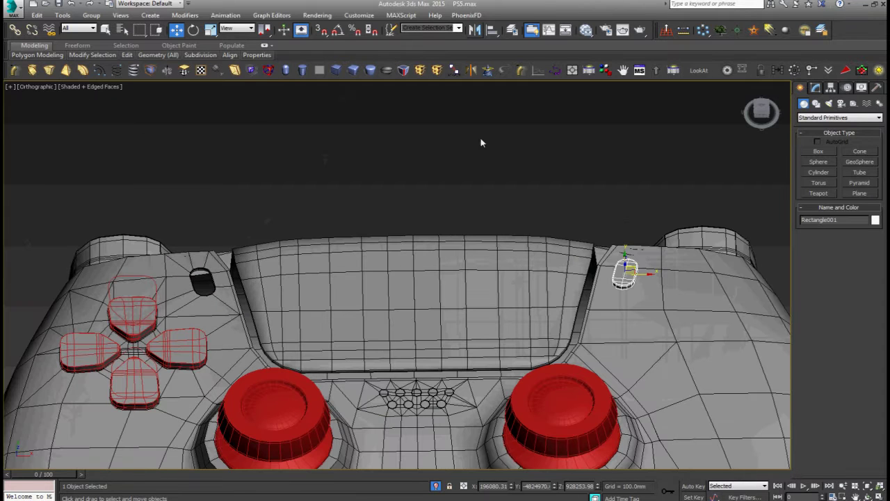
- Mirror the pill button as a copy and move it to the negative X position left of the touchpad
left_click(473, 31)
left_click(432, 281)
left_click(416, 326)
right_click(624, 206)
left_click(629, 213)
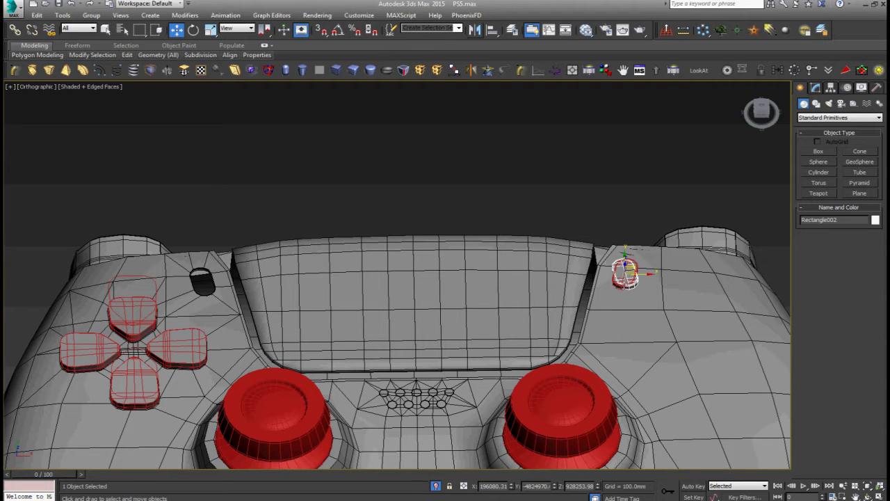
type("-196080.3")
key("Return")
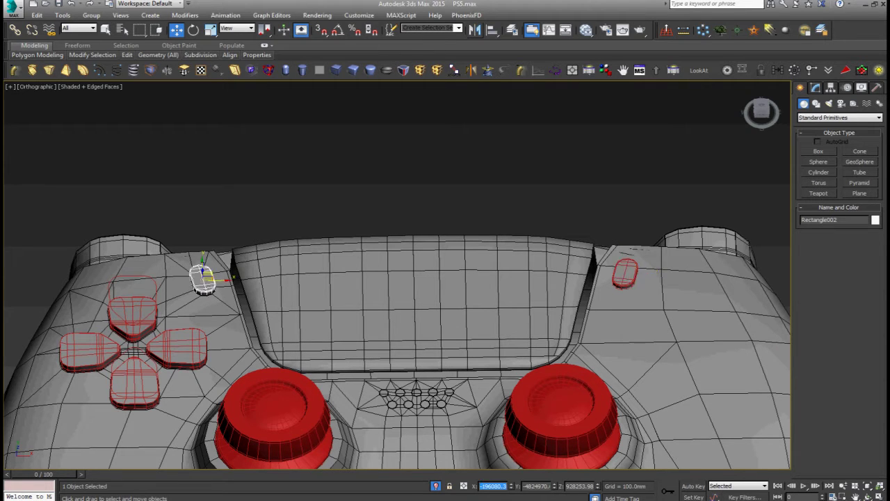
- Check the clone from a three-quarter angle, then return to the Top view with nothing selected
scroll(323, 302, "down", 3)
scroll(320, 278, "down", 2)
mouse_move(317, 269)
middle_mouse_down("alt")
mouse_move(351, 278)
mouse_move(302, 262)
middle_mouse_up("alt")
scroll(302, 263, "up", 2)
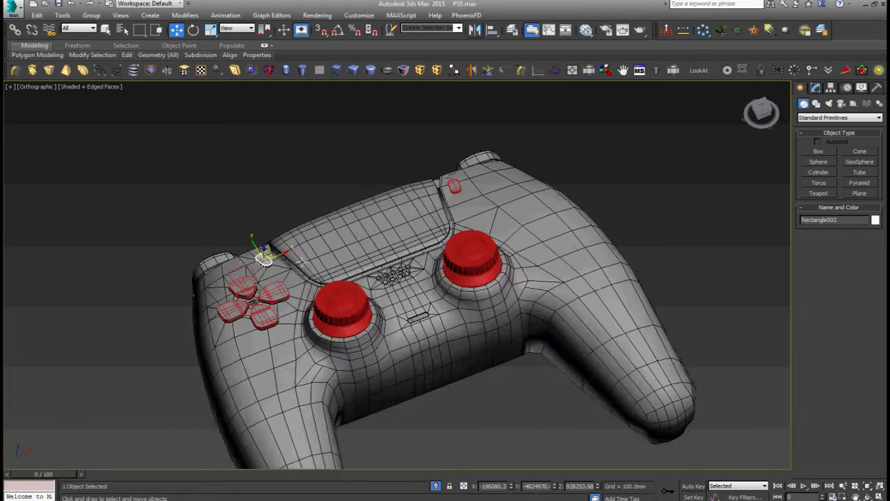
scroll(303, 263, "up", 3)
key("t")
scroll(302, 262, "down", 2)
scroll(302, 262, "down", 2)
scroll(302, 262, "down", 2)
scroll(302, 263, "down", 2)
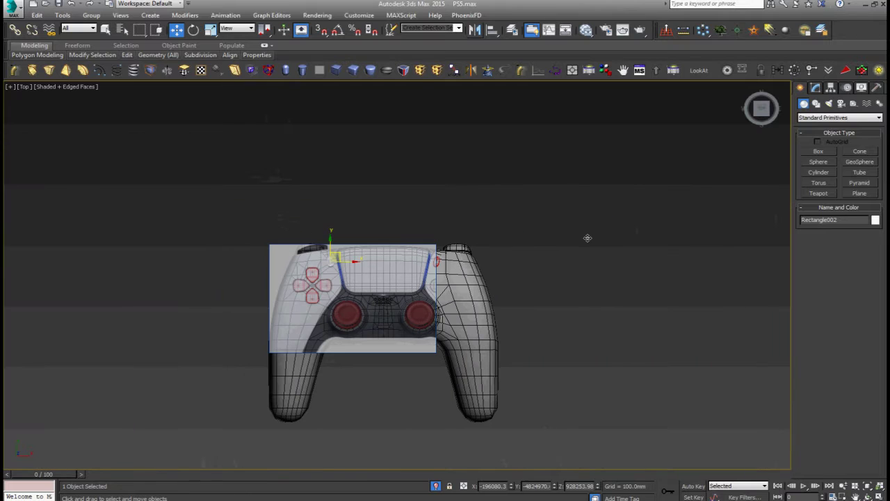
left_click(587, 242)
key("g")
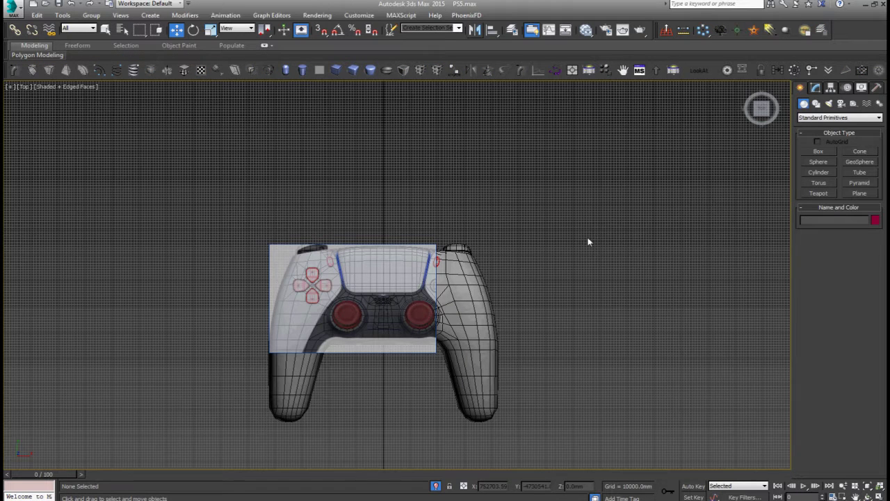
key("g")
right_click(588, 242)
- Draw Rectangle003 over the controller and set its Length and Width to 120 mm
left_click(606, 183)
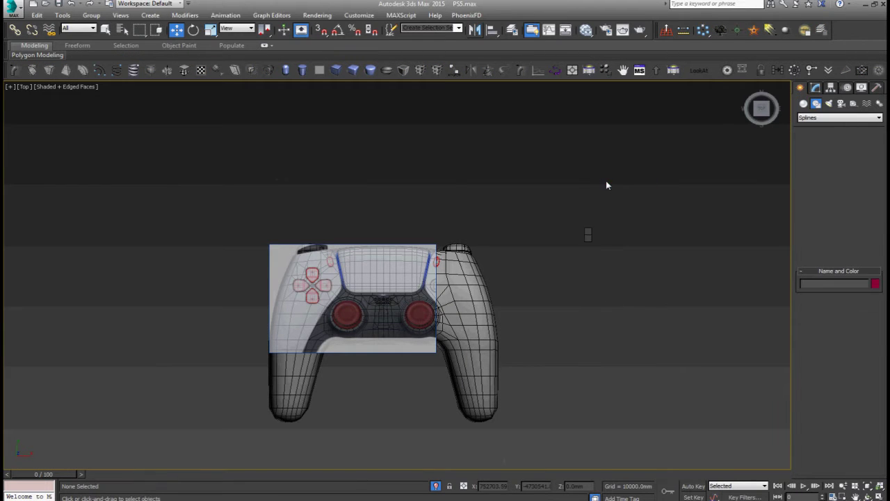
mouse_move(286, 174)
left_mouse_down()
mouse_move(481, 375)
mouse_move(524, 357)
left_mouse_up()
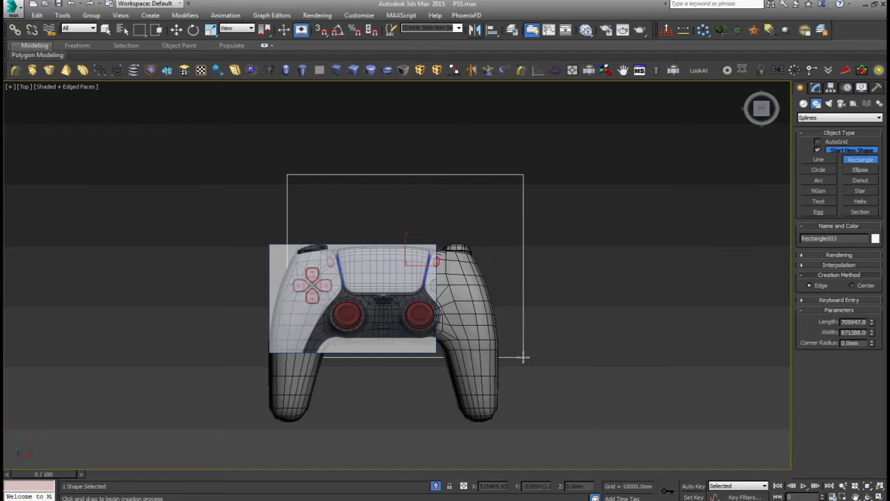
left_click(816, 88)
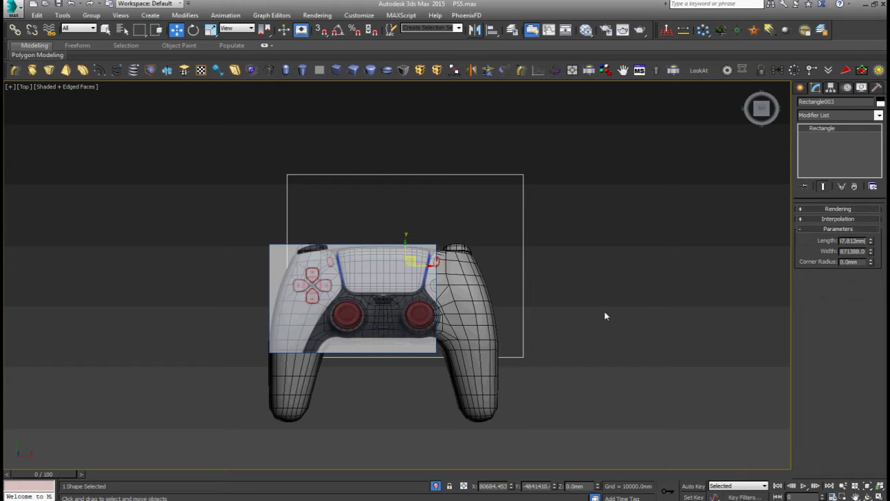
double_click(850, 241)
type("120")
key("Return")
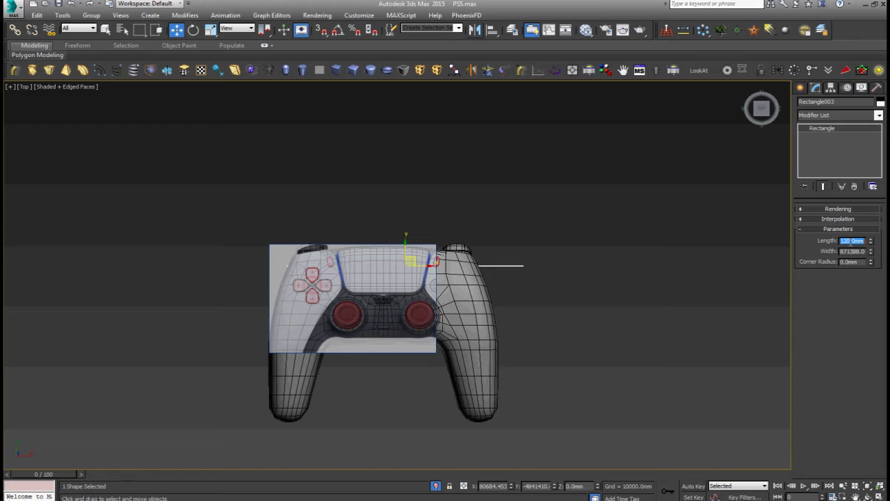
double_click(846, 251)
type("120")
key("Return")
- Move the 120 mm square upward, clear of the controller
right_click(547, 274)
left_click(554, 279)
left_click_drag(418, 249, 410, 162)
left_click_drag(224, 446, 213, 450)
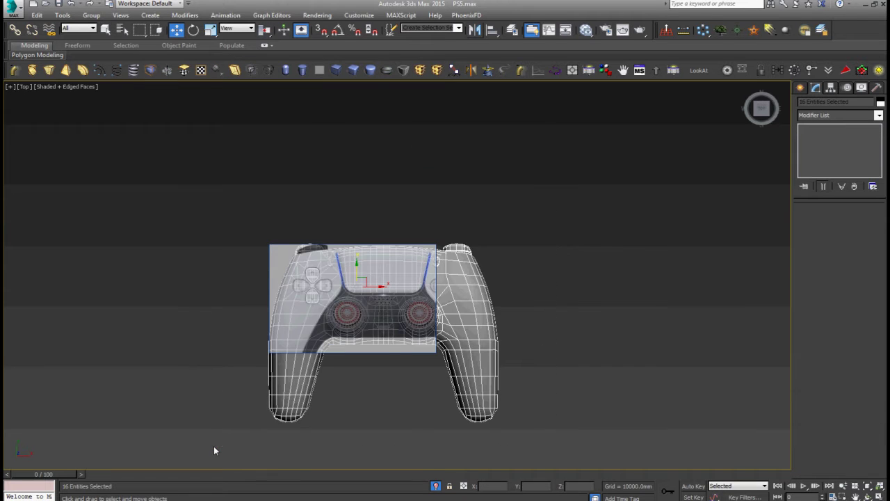
- Open and close the Layer Explorer, then box-select all 17 scene objects
left_click(513, 30)
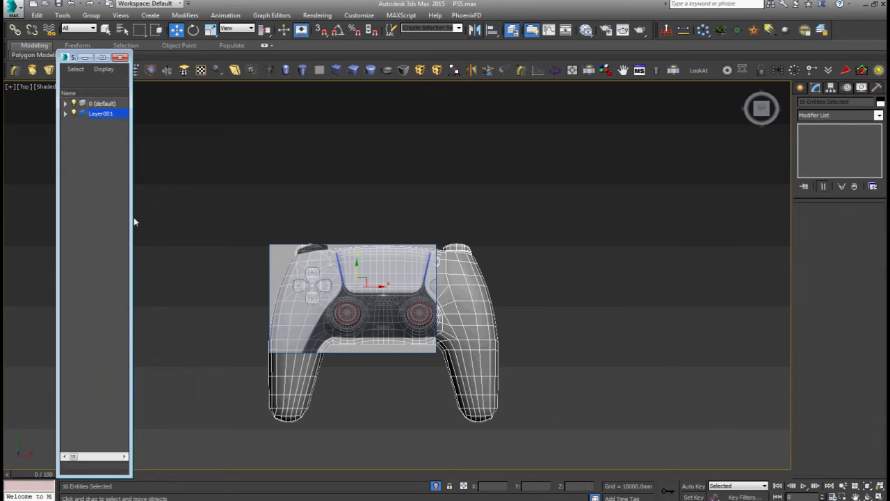
left_click_drag(132, 221, 229, 224)
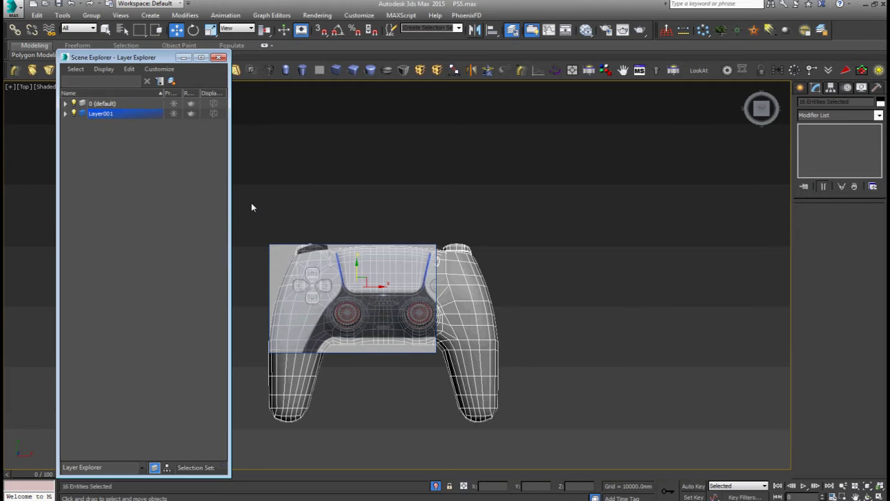
right_click(252, 207)
left_click(278, 132)
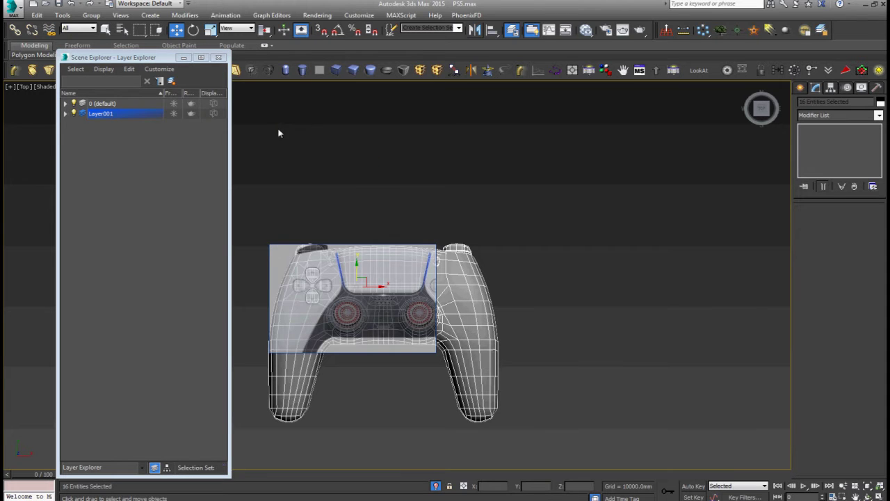
left_click(218, 57)
left_click_drag(608, 216, 198, 462)
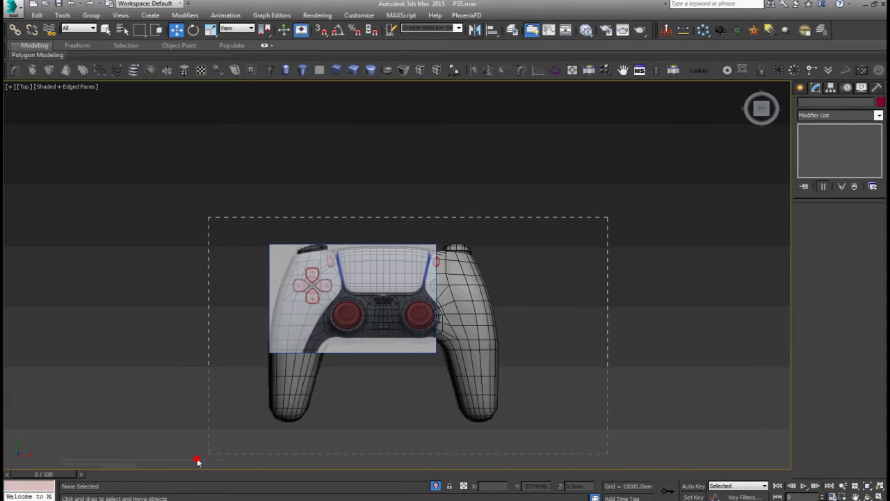
middle_click_drag(331, 416, 452, 352, "alt")
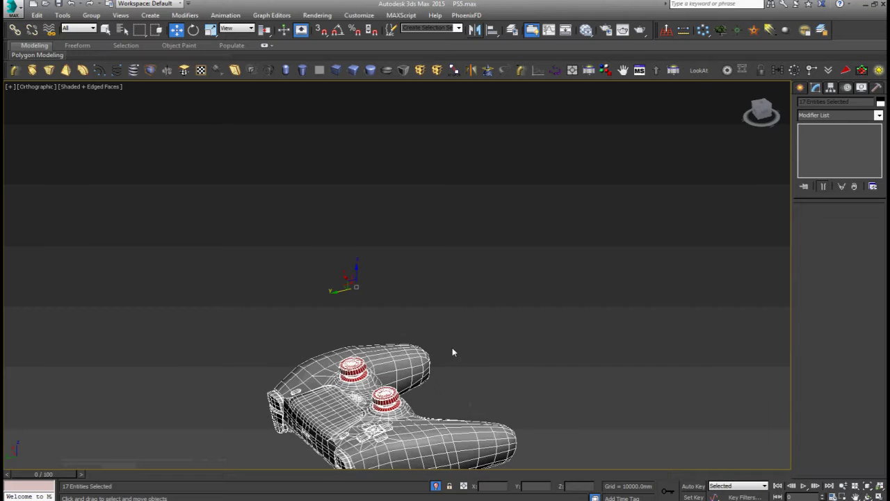
- Group the selected objects as Group001, trying a scale and then undoing it
key("ctrl+g")
left_click(452, 275)
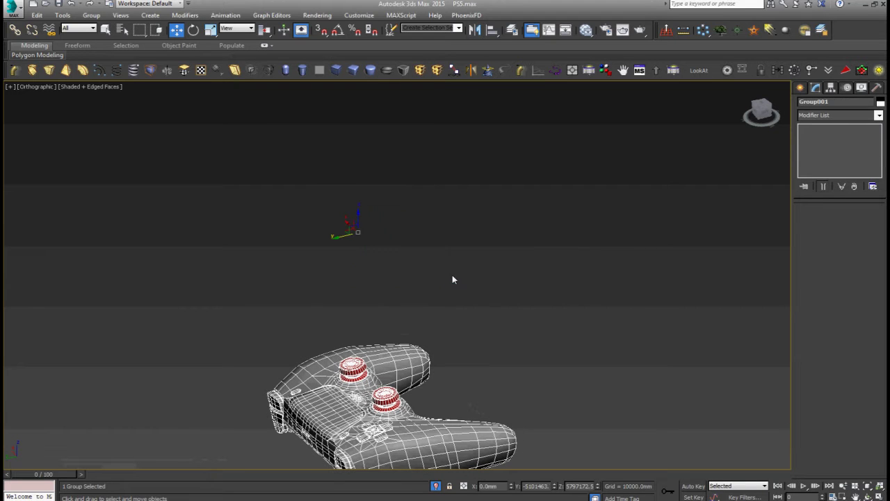
key("ctrl+shift+z")
right_click(452, 280)
left_click(473, 298)
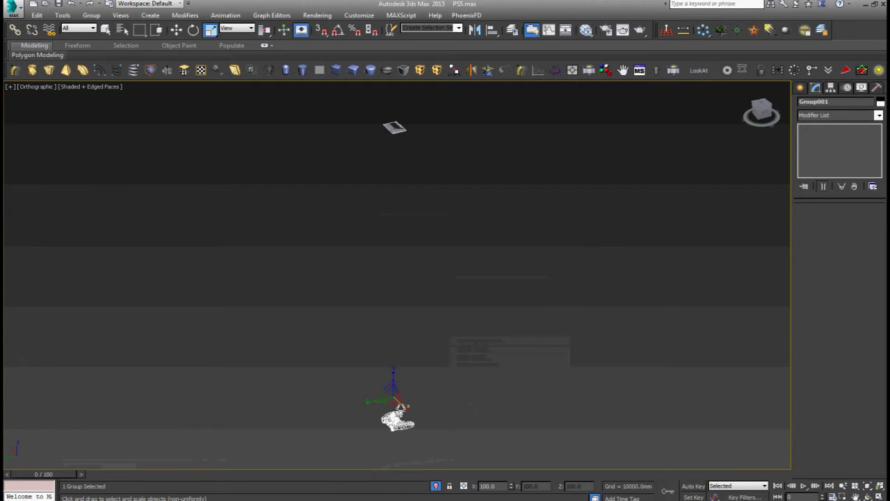
left_click_drag(389, 394, 400, 386)
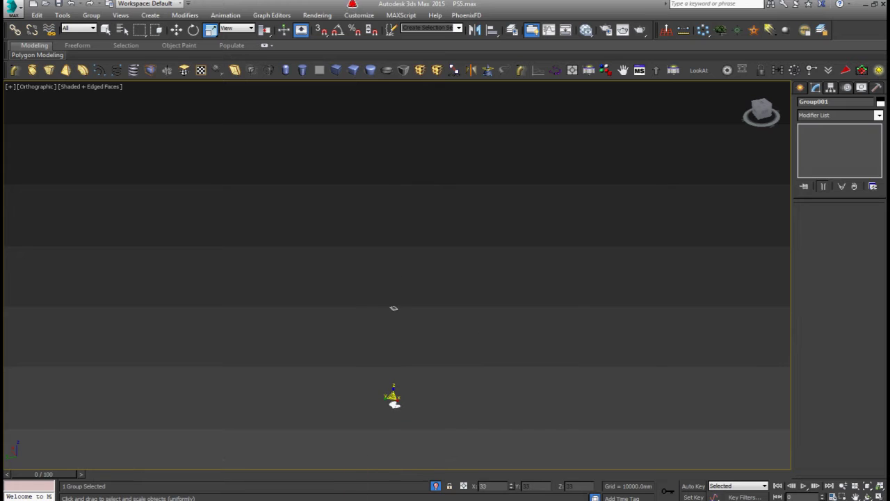
key("ctrl+z")
key("ctrl+y")
key("ctrl+z")
- Zero Group001's X, Y and Z position to place it at the world origin
key("t")
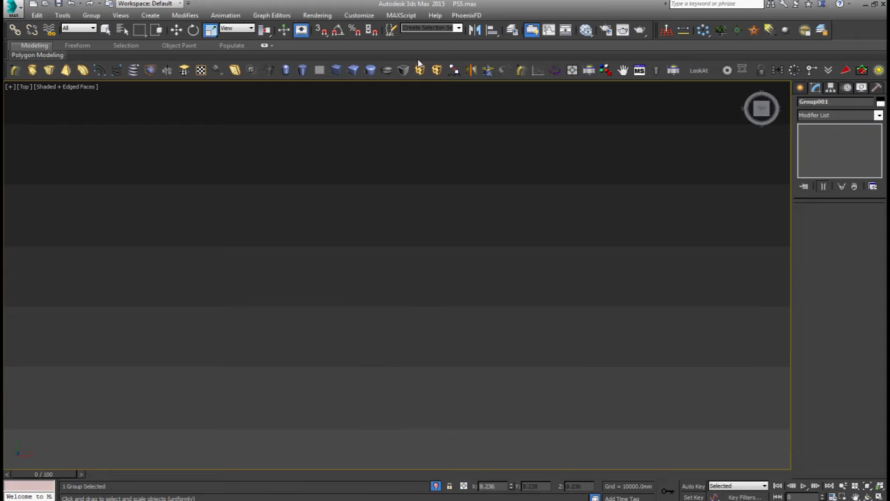
key("z")
scroll(465, 136, "down", 3)
scroll(492, 196, "down", 3)
scroll(492, 196, "down", 3)
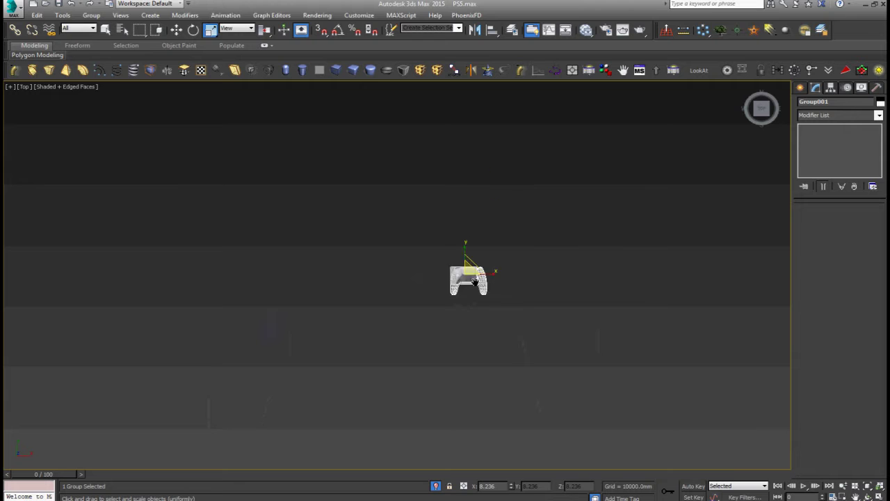
middle_click_drag(512, 222, 500, 273)
right_click(500, 274)
left_click(519, 277)
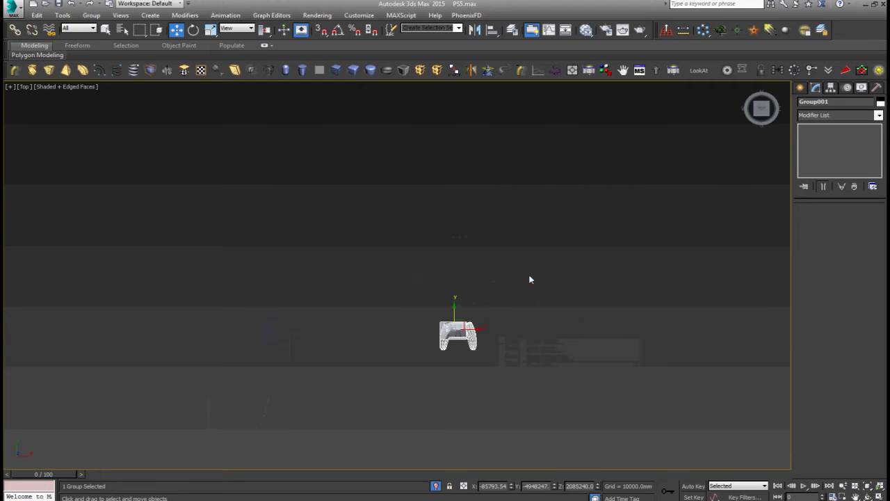
scroll(495, 359, "up", 1)
scroll(495, 359, "up", 2)
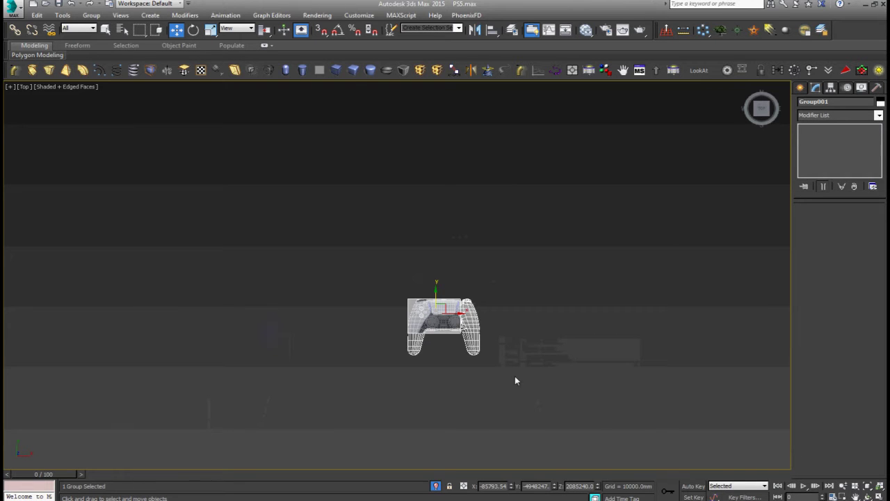
right_click(511, 486)
right_click(554, 486)
right_click(597, 486)
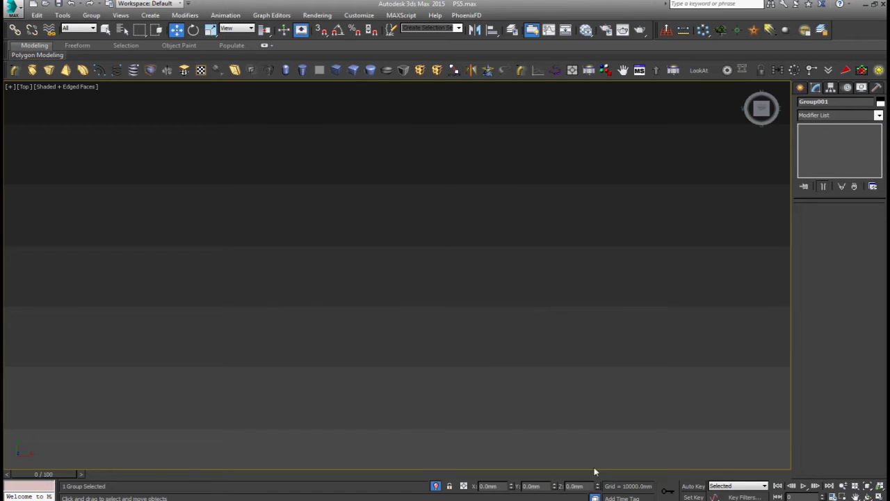
- Frame the gamepad in the Top view, show the grid, and clear the selection
key("z")
scroll(449, 378, "down", 5)
scroll(447, 382, "down", 1)
key("g")
key("g")
scroll(445, 376, "up", 3)
scroll(450, 358, "up", 2)
scroll(455, 342, "down", 2)
scroll(459, 331, "down", 1)
scroll(568, 322, "down", 2)
left_click(568, 323)
- Move the 120 mm square rectangle up toward the top object
scroll(568, 322, "down", 5)
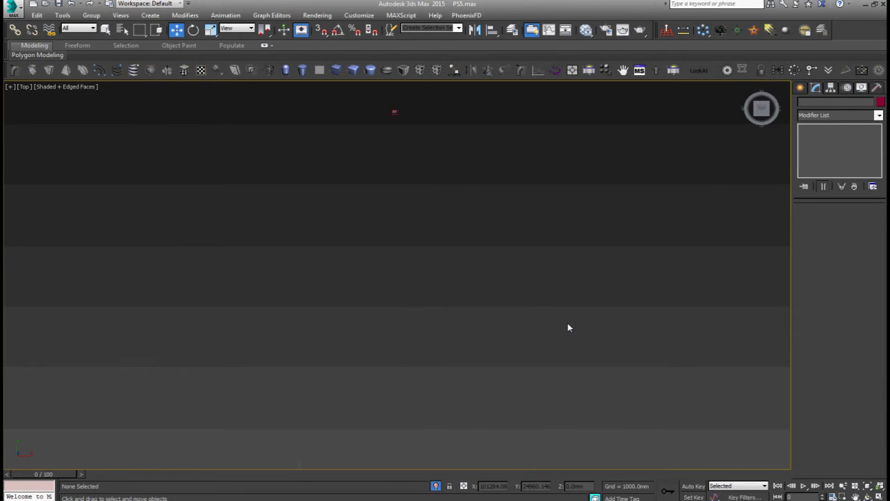
left_click(401, 438)
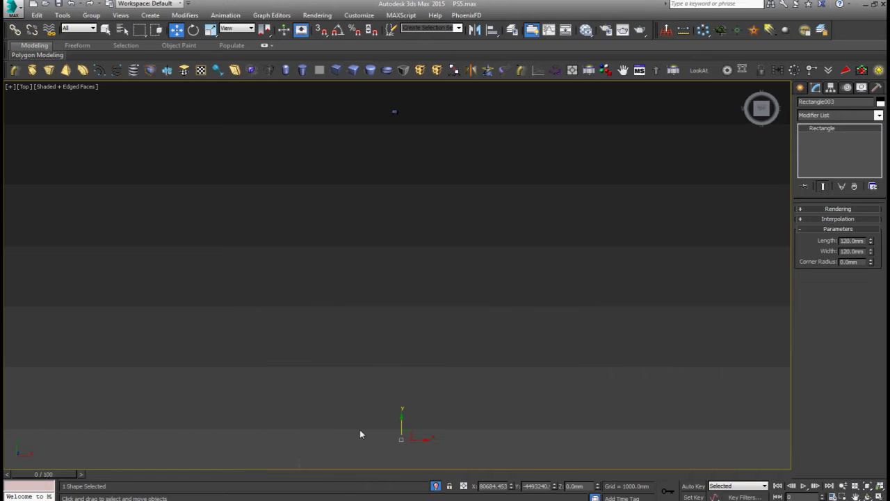
left_click_drag(402, 425, 408, 77)
- Select the whole controller group and scale it down to 10 percent
scroll(419, 171, "up", 3)
scroll(419, 171, "down", 1)
scroll(418, 178, "down", 3)
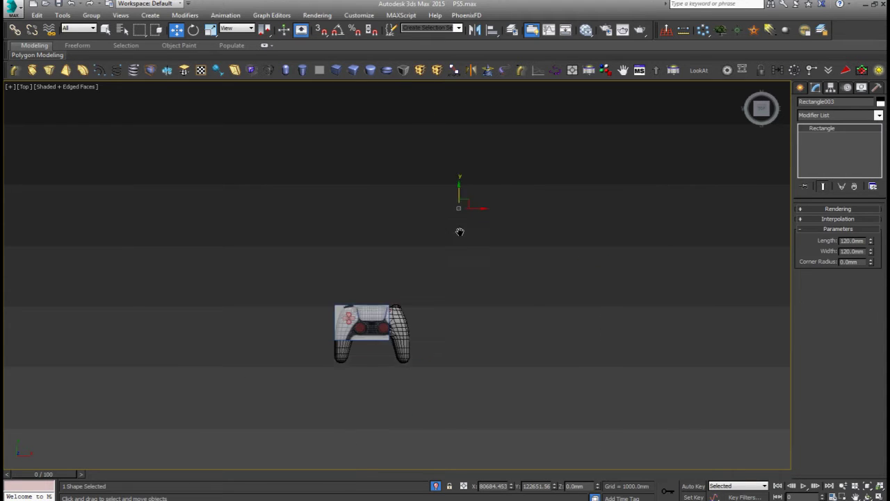
middle_click_drag(461, 233, 505, 203)
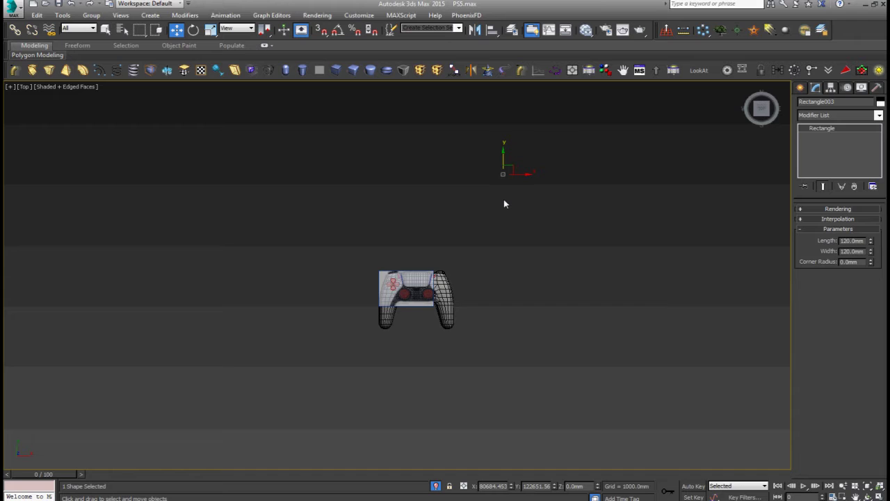
left_click(505, 204)
left_click_drag(523, 230, 316, 348)
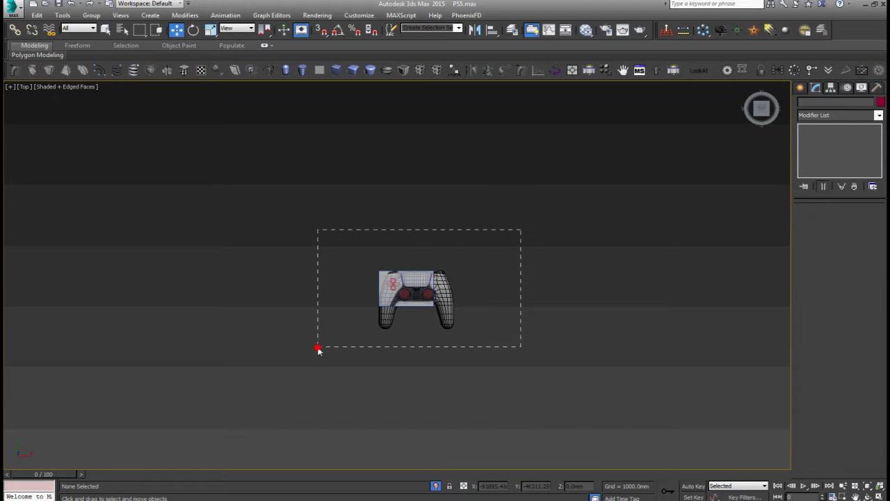
middle_click_drag(316, 349, 440, 294, "alt")
right_click(440, 293)
left_click(456, 315)
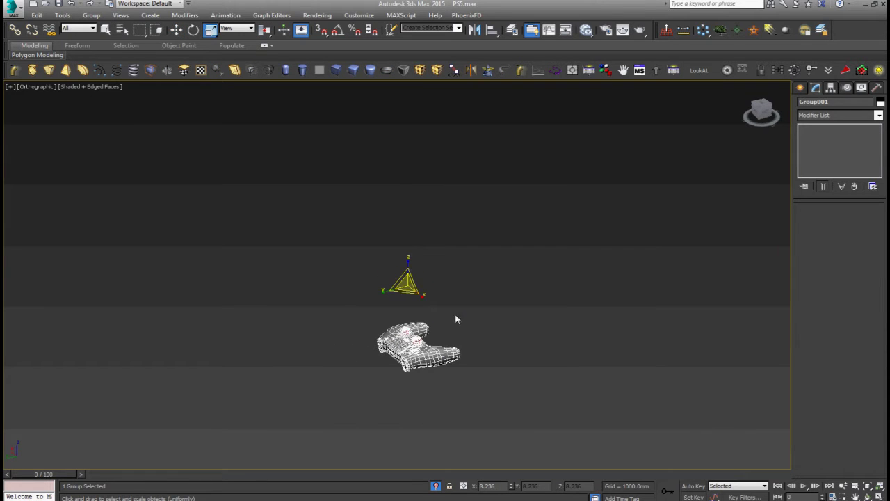
left_click_drag(406, 282, 449, 340)
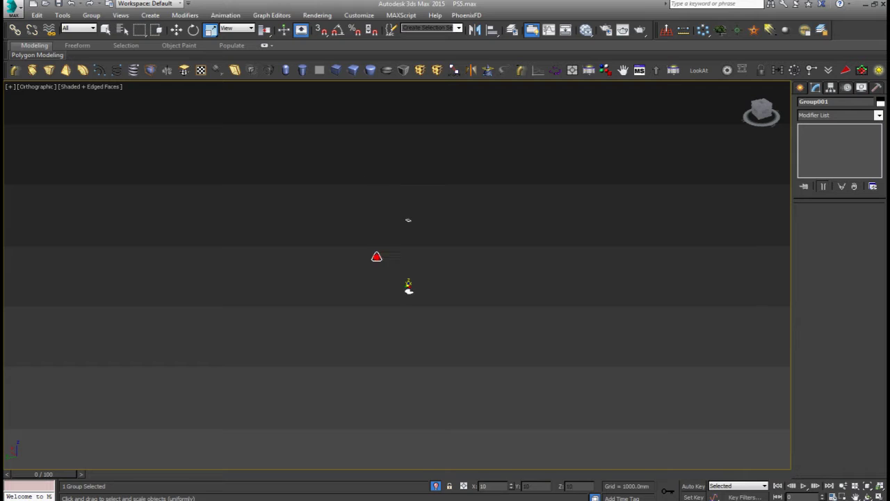
- Deselect the group, switch to Top view, and select Rectangle003
left_click(446, 321)
key("t")
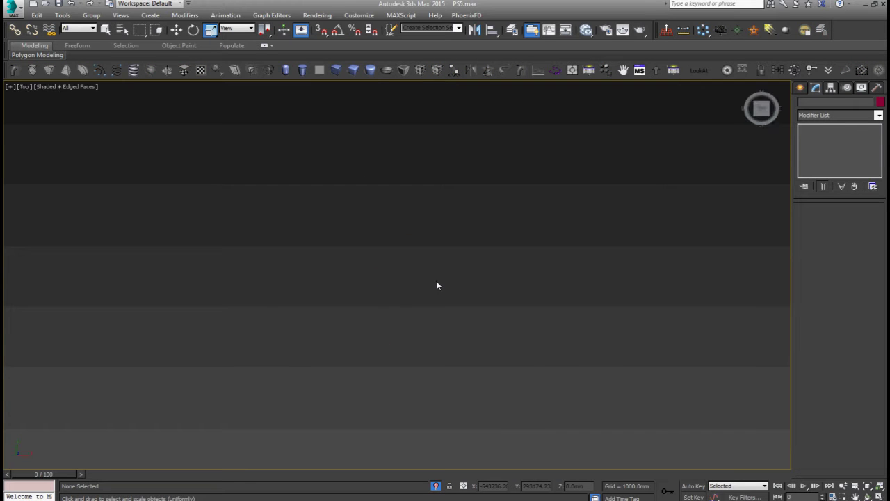
left_click_drag(459, 310, 169, 167)
left_click_drag(664, 358, 19, 89)
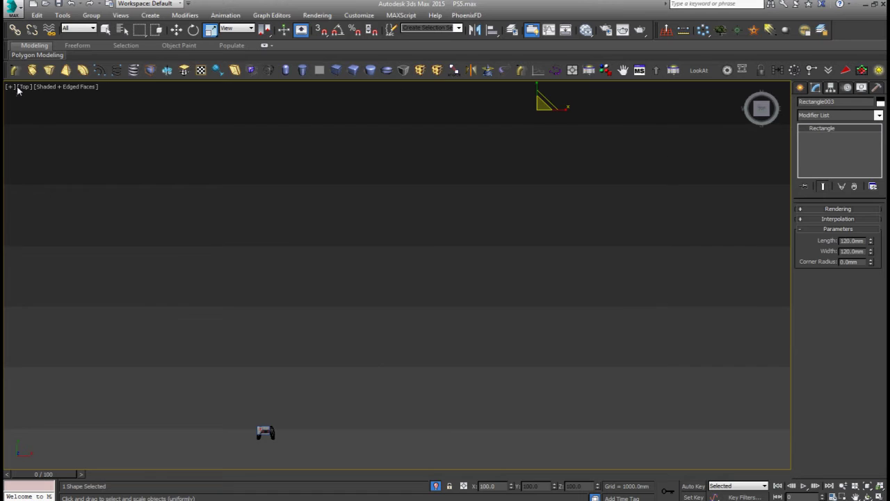
- Set Rectangle003's X and Y positions to 0
right_click(430, 197)
left_click(437, 202)
right_click(512, 486)
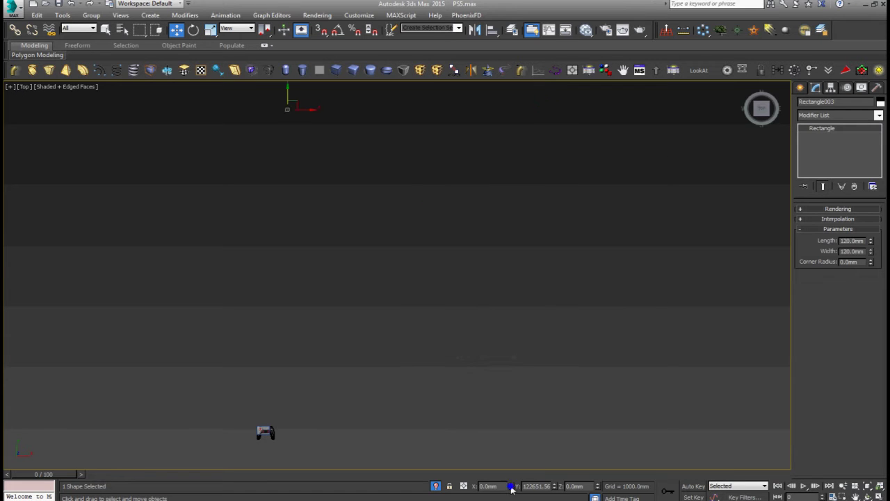
right_click(551, 487)
left_click(561, 492)
type("0")
key("Return")
- Move the rectangle upward toward the controller
scroll(379, 384, "up", 3)
scroll(377, 382, "up", 3)
scroll(378, 383, "down", 2)
scroll(378, 382, "down", 3)
scroll(378, 380, "down", 3)
middle_click_drag(379, 376, 558, 417)
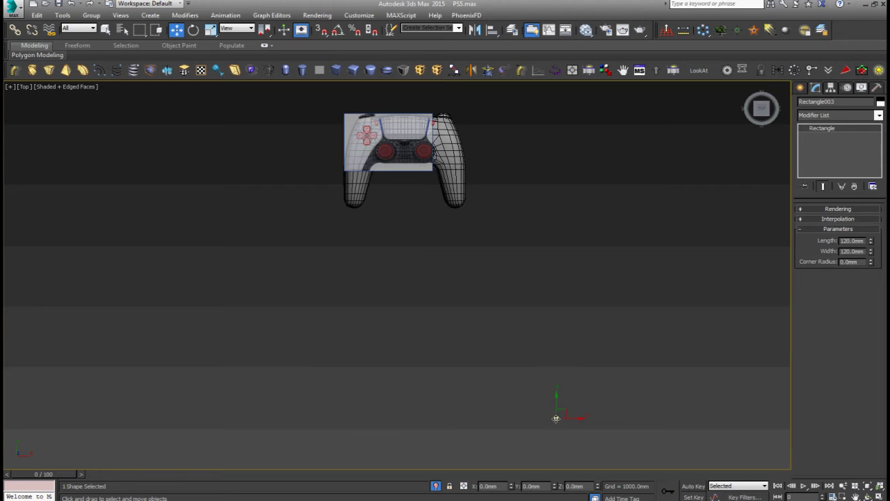
scroll(568, 412, "down", 2)
left_click_drag(568, 411, 570, 333)
- Select the controller group and shrink it to a tiny size
left_click_drag(506, 180, 390, 294)
middle_click_drag(464, 267, 547, 225, "alt")
scroll(491, 251, "up", 5)
right_click(491, 252)
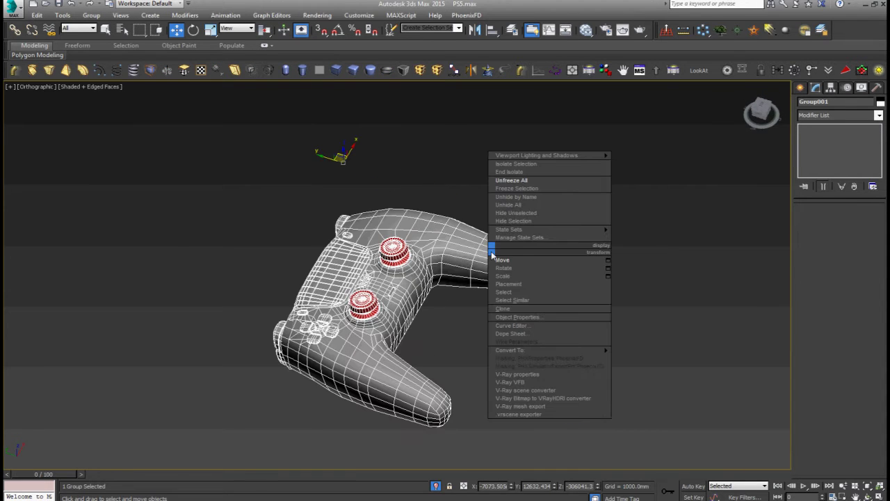
left_click(503, 276)
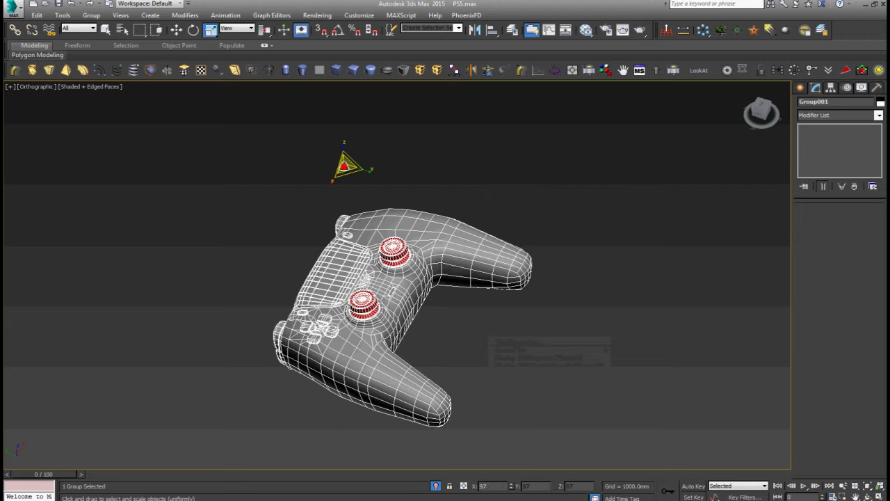
left_click_drag(348, 167, 394, 248)
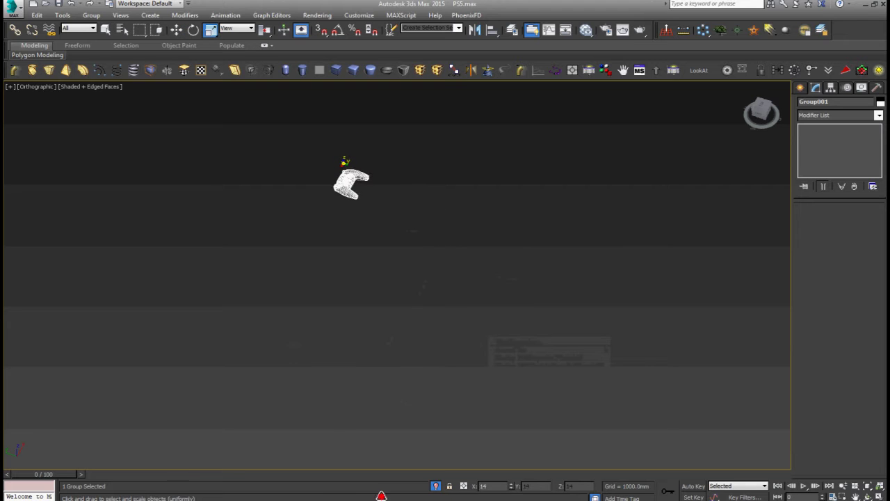
- In Top view, reset Rectangle003 to X 0, Y 0
key("t")
key("z")
right_click(400, 227)
left_click(411, 237)
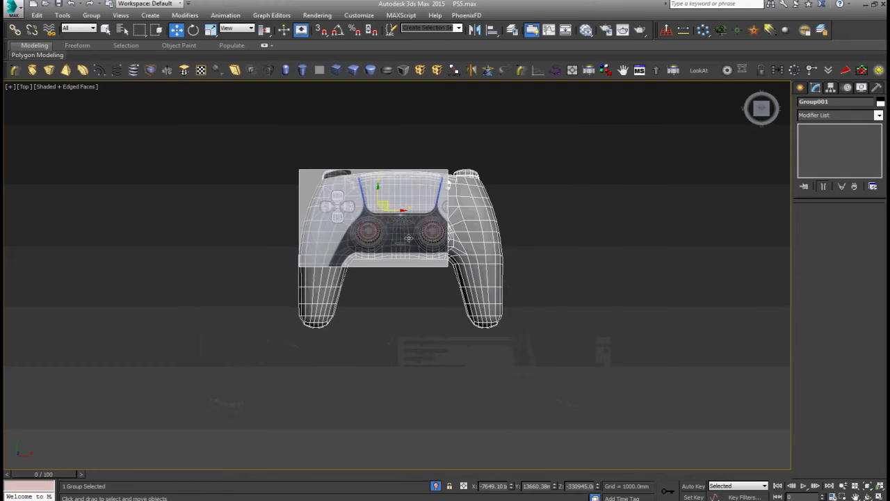
scroll(515, 352, "down", 5)
left_click(564, 293)
left_click(726, 334)
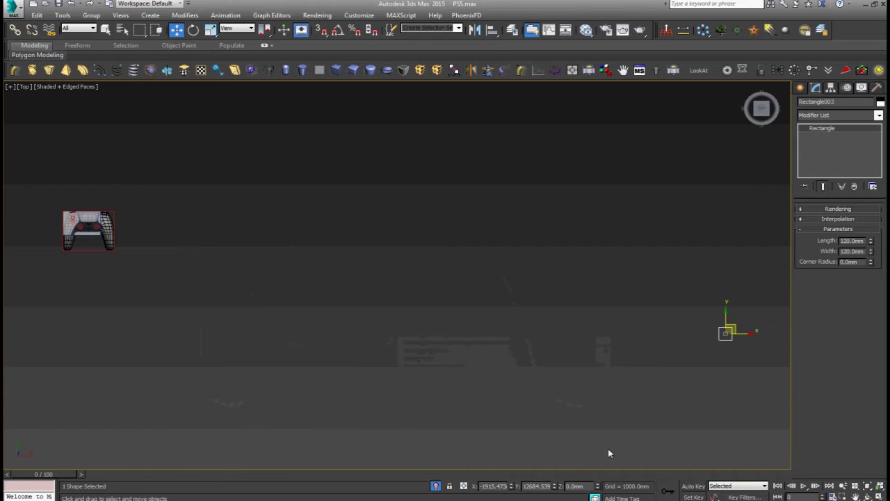
right_click(511, 486)
right_click(554, 486)
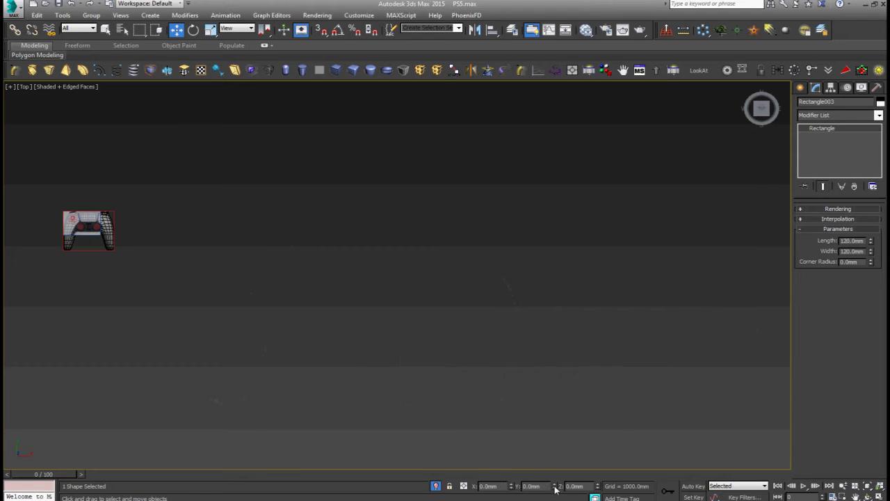
key("z")
- Move the controller group to X 0, Y 0
scroll(464, 379, "down", 10)
scroll(461, 372, "down", 2)
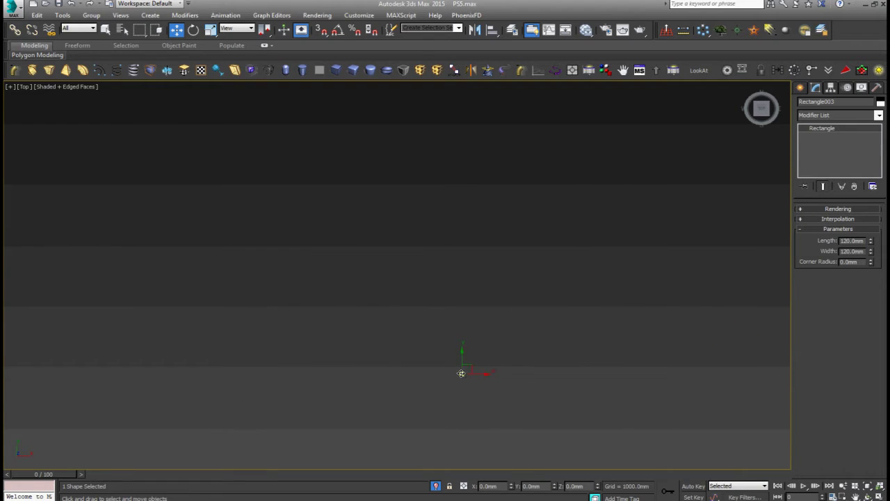
left_click(342, 171)
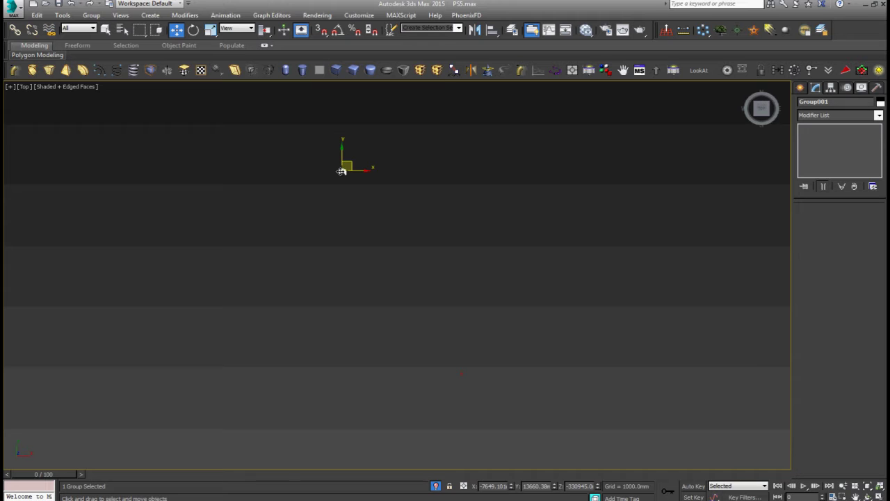
right_click(511, 487)
right_click(555, 487)
key("z")
- Shrink the controller group further to 0.005 scale, viewed from the top
scroll(472, 350, "down", 1)
scroll(472, 350, "down", 4)
scroll(472, 350, "up", 3)
scroll(471, 350, "down", 3)
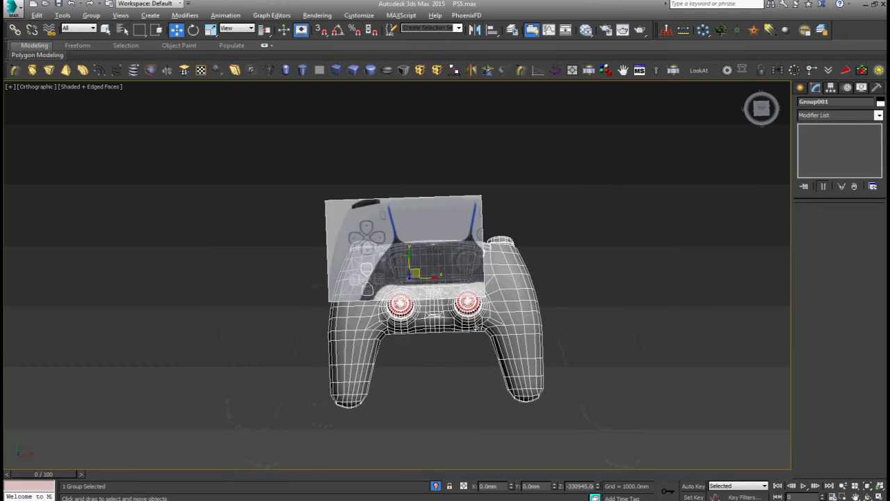
middle_click_drag(471, 350, 545, 267, "alt")
right_click(544, 267)
left_click(557, 288)
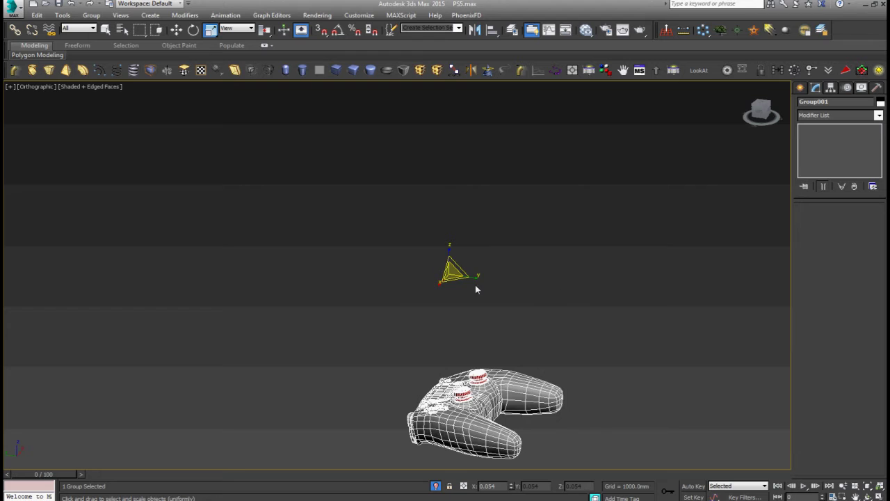
left_click_drag(450, 271, 433, 270)
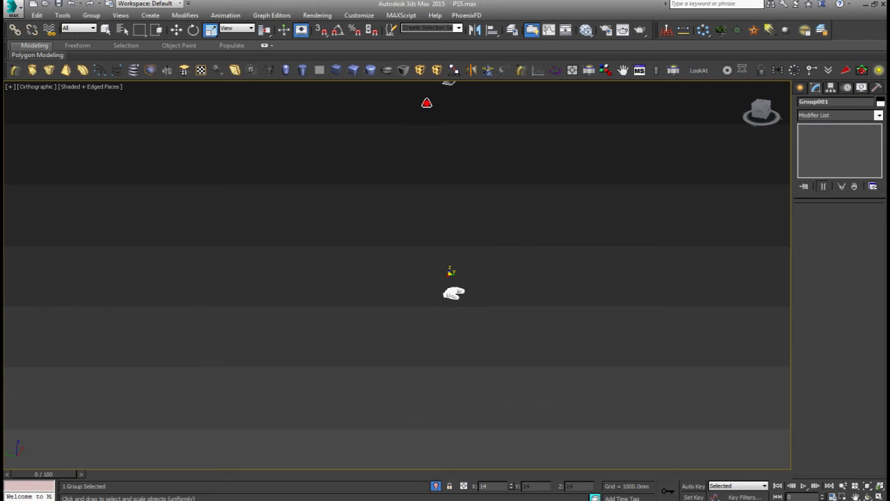
key("t")
key("z")
scroll(438, 244, "down", 2)
scroll(438, 245, "down", 4)
scroll(437, 243, "down", 2)
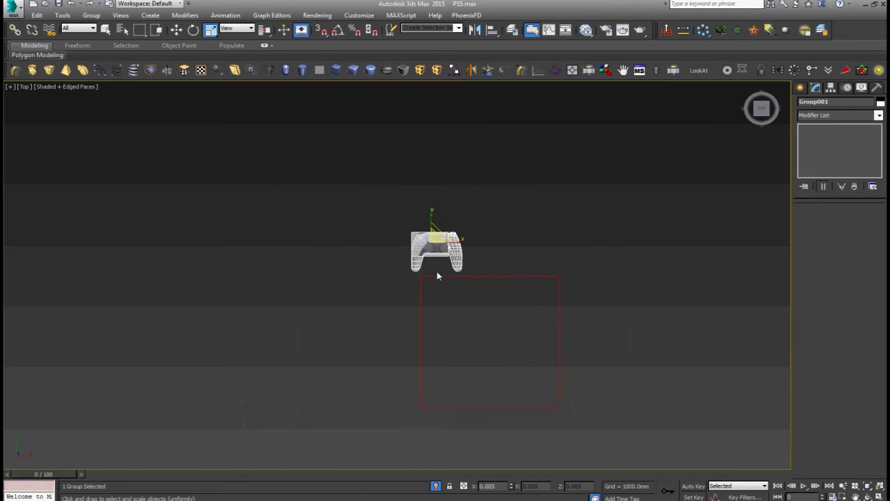
- Move the controller group to X 0, Y 0 inside the rectangle
left_click(486, 279)
right_click(484, 273)
left_click(501, 282)
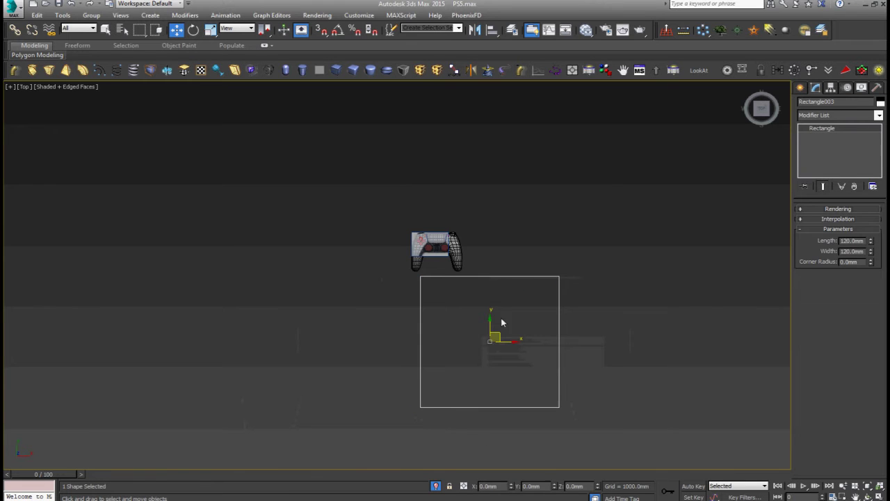
left_click(441, 230)
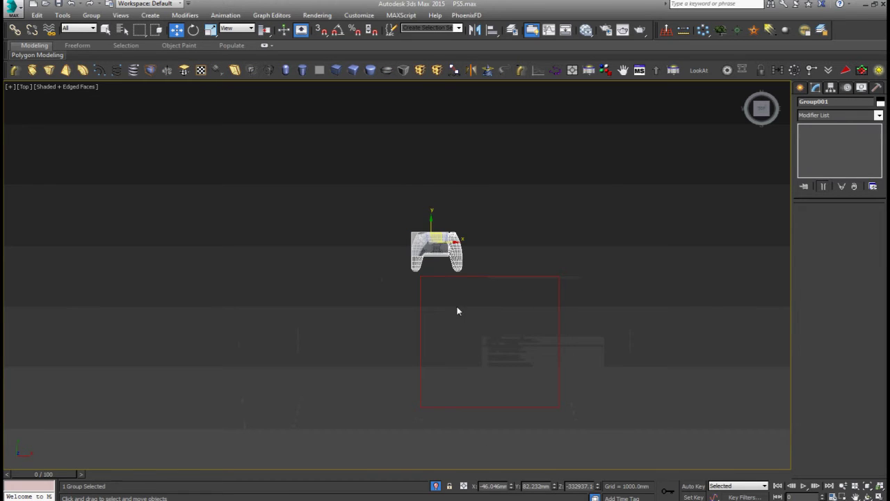
right_click(511, 487)
right_click(554, 487)
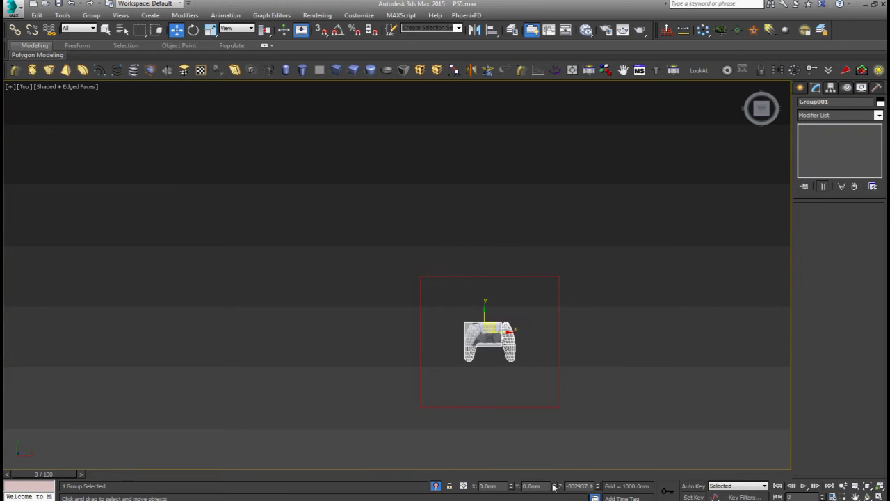
- Scale the controller group up to 0.034, then undo the view changes with Shift+Z
scroll(484, 360, "down", 4)
middle_click_drag(485, 367, 572, 286, "alt")
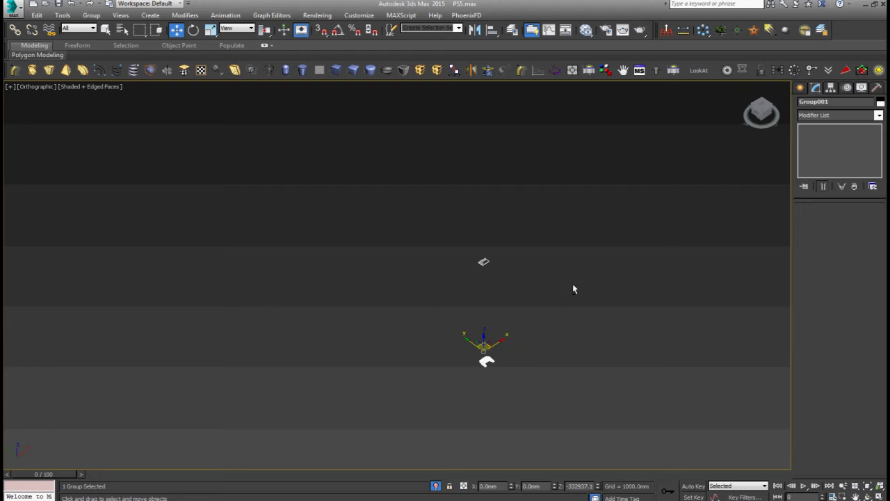
right_click(572, 279)
left_click(581, 301)
mouse_move(484, 251)
left_mouse_down()
mouse_move(452, 89)
mouse_move(454, 127)
left_mouse_up()
key("shift+z")
key("shift+z")
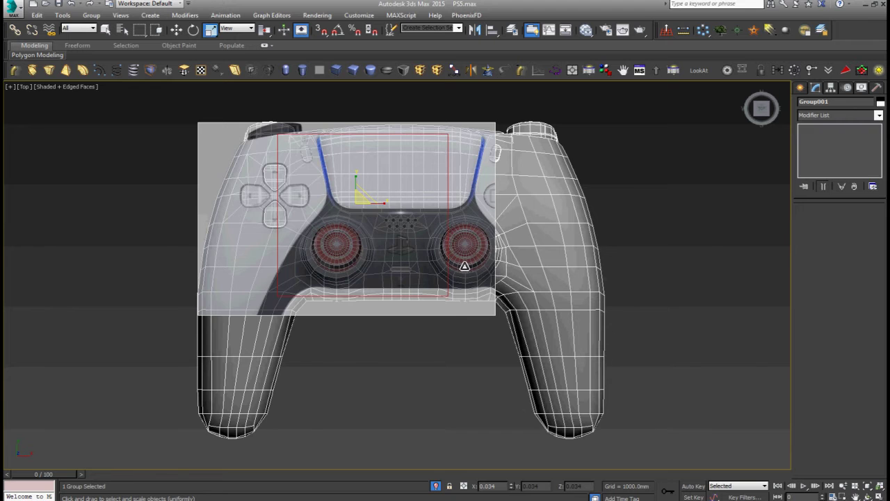
key("shift+z")
key("shift+z")
- Restore the four viewports and shrink the controller to fit the red rectangle
key("alt+w")
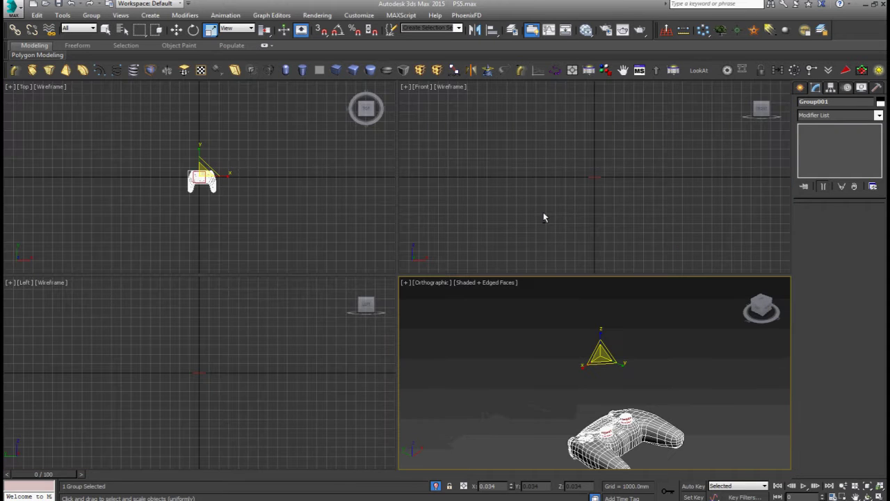
middle_click(235, 364)
middle_click(232, 229)
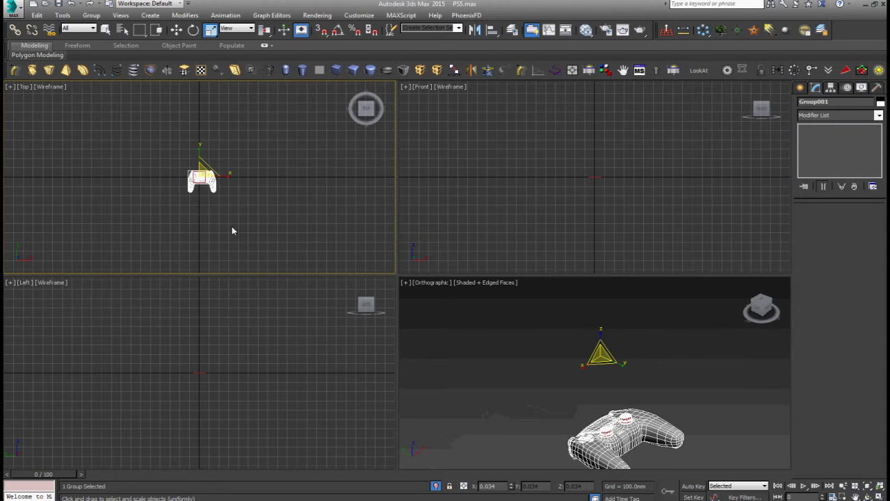
key("z")
middle_click(601, 356)
left_click_drag(601, 356, 608, 427)
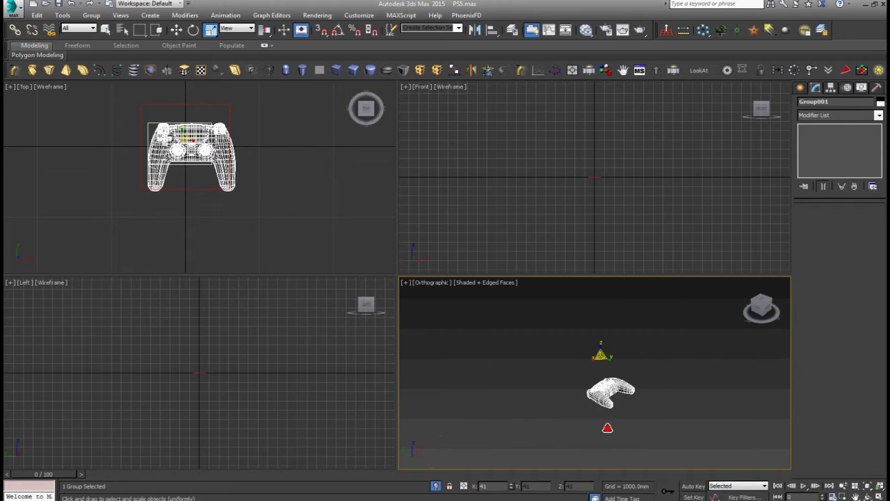
- Recentre the controller at X 0, Y 0 and maximize the 3D viewport
key("w")
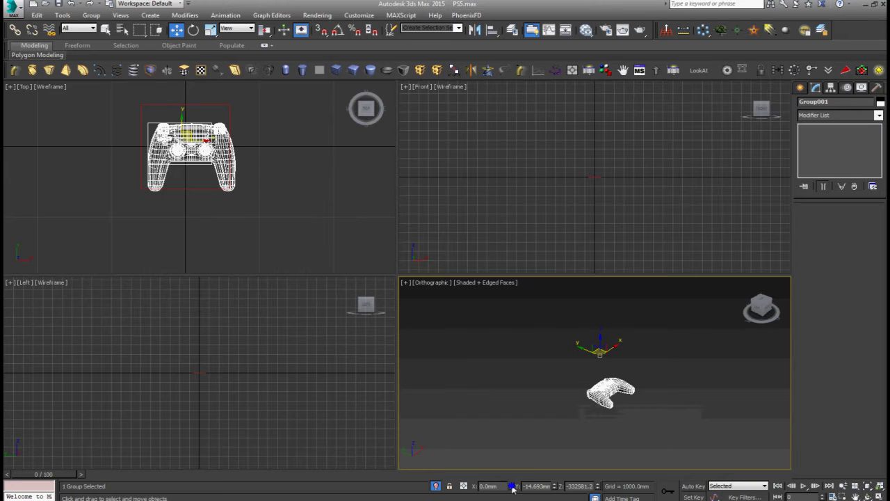
left_click(512, 489)
right_click(555, 489)
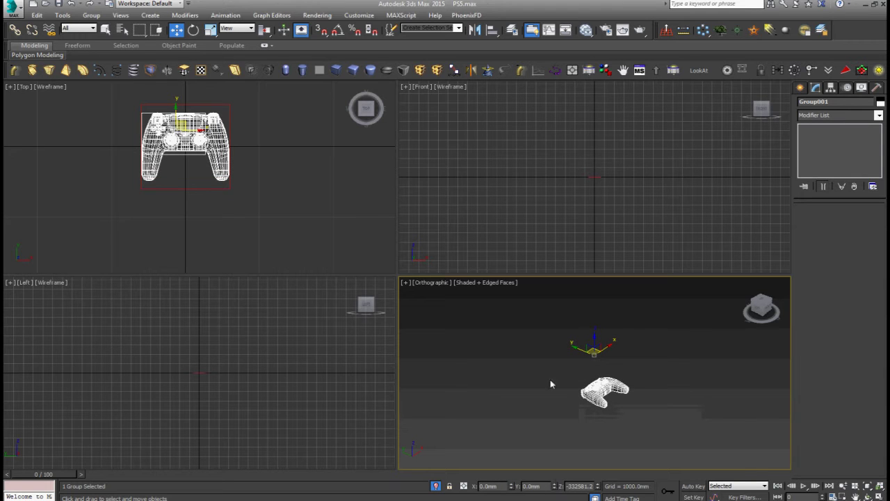
key("alt+c")
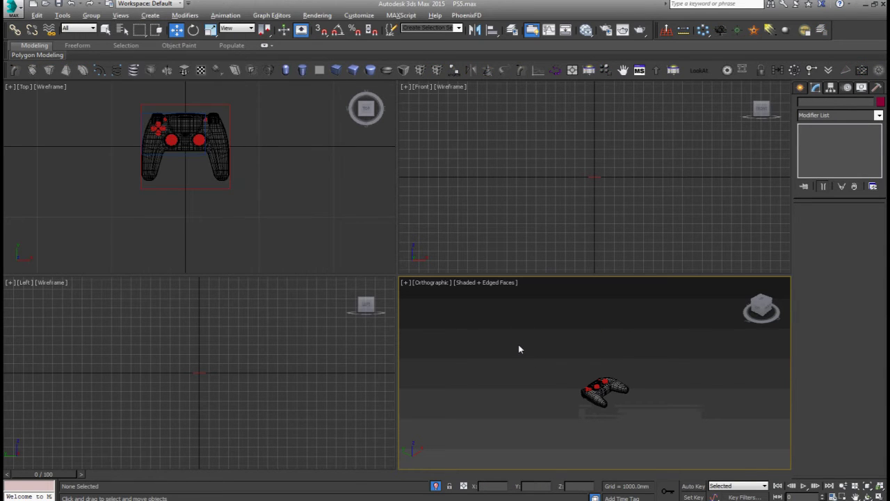
key("alt+w")
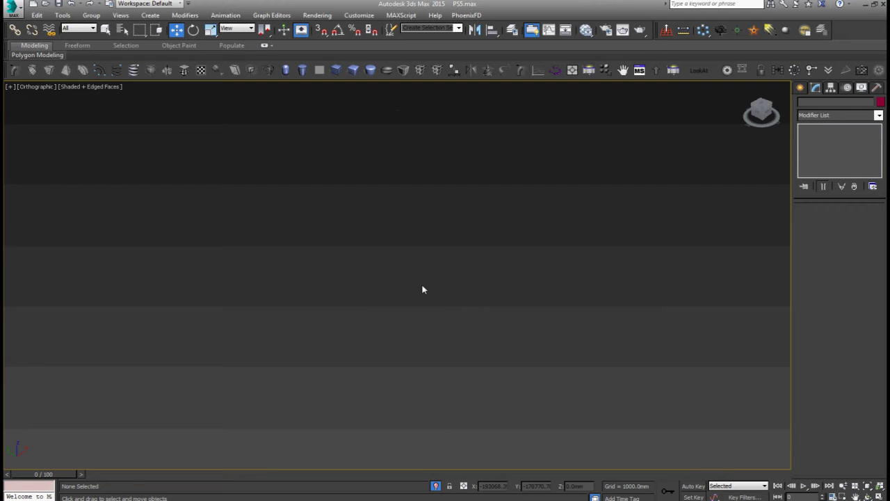
- In Top view, select the controller group and ungroup it
key("t")
key("z")
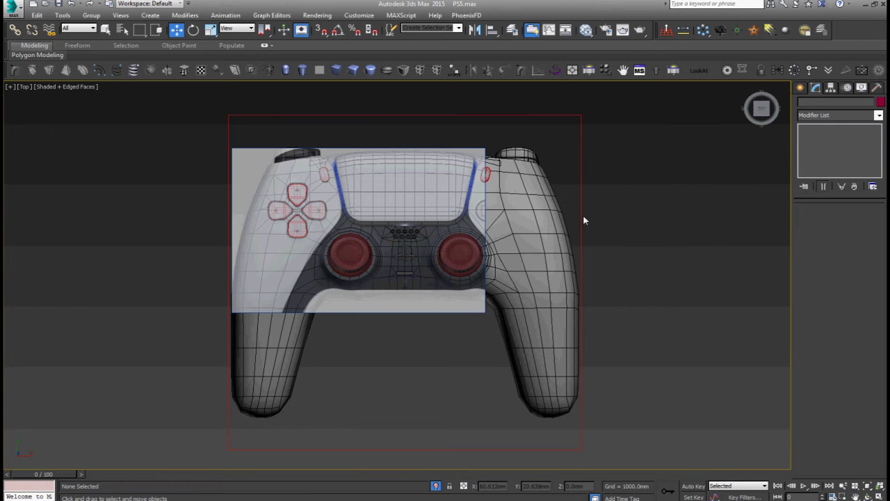
left_click(581, 217)
left_click(582, 220)
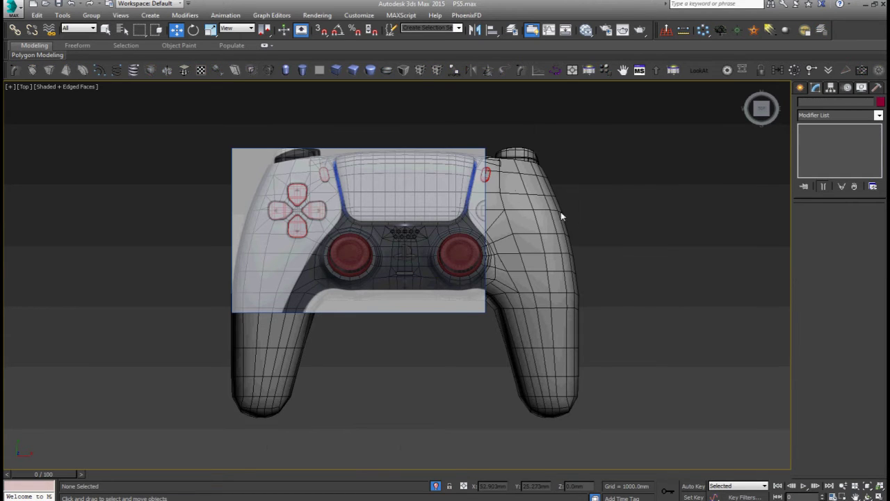
left_click(480, 184)
left_click(91, 15)
left_click(103, 40)
- Clone the Plane001 reference image to the right as an independent copy, Plane004
left_click(157, 224)
left_click(236, 160)
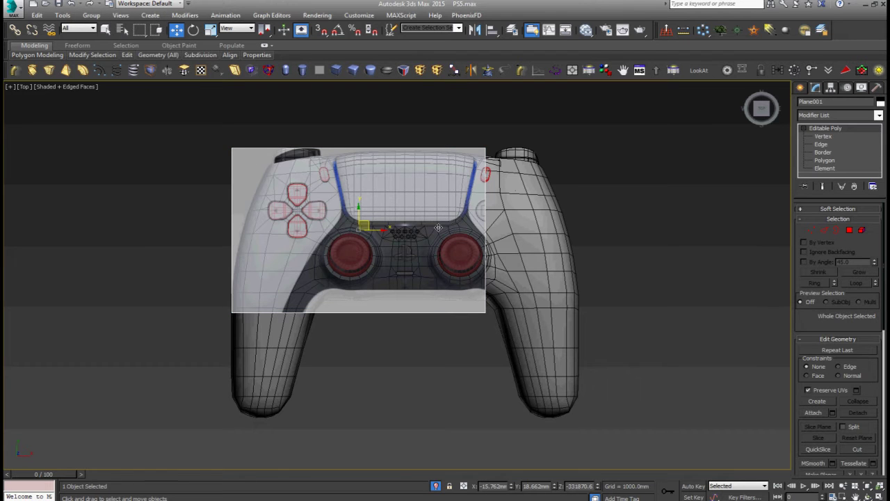
middle_click_drag(360, 254, 264, 261)
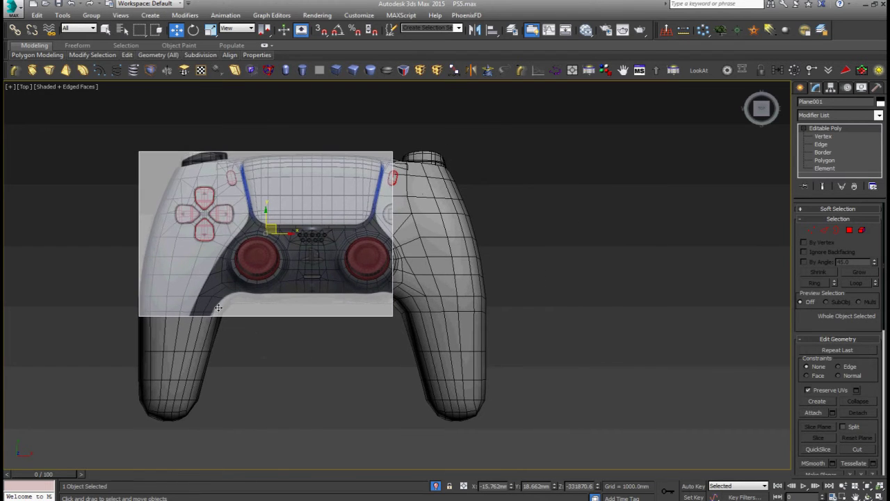
scroll(265, 283, "down", 2)
mouse_move(265, 283)
left_mouse_down("shift")
mouse_move(636, 284)
mouse_move(644, 268)
left_mouse_up("shift")
left_click(446, 298)
key("z")
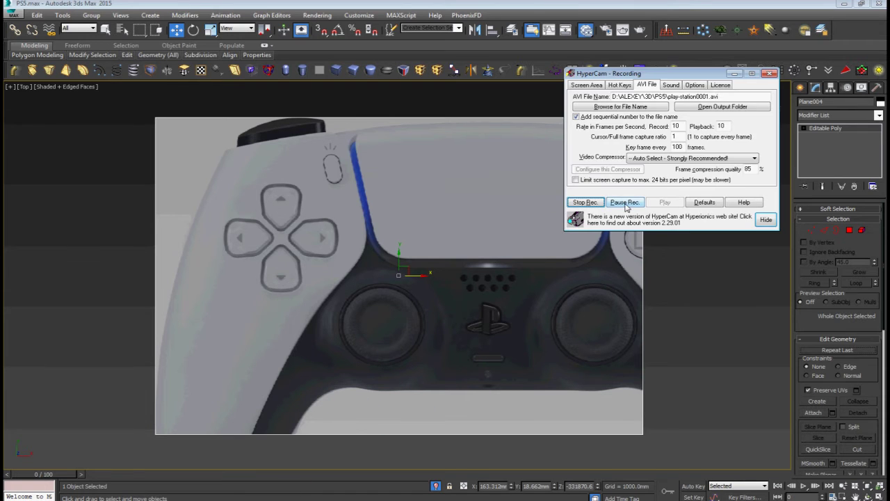
- Set the new plane's X to 0 and enlarge it uniformly
left_click(625, 203)
right_click(510, 487)
middle_click_drag(466, 411, 530, 360)
scroll(531, 359, "up", 5)
right_click(432, 303)
left_click(461, 329)
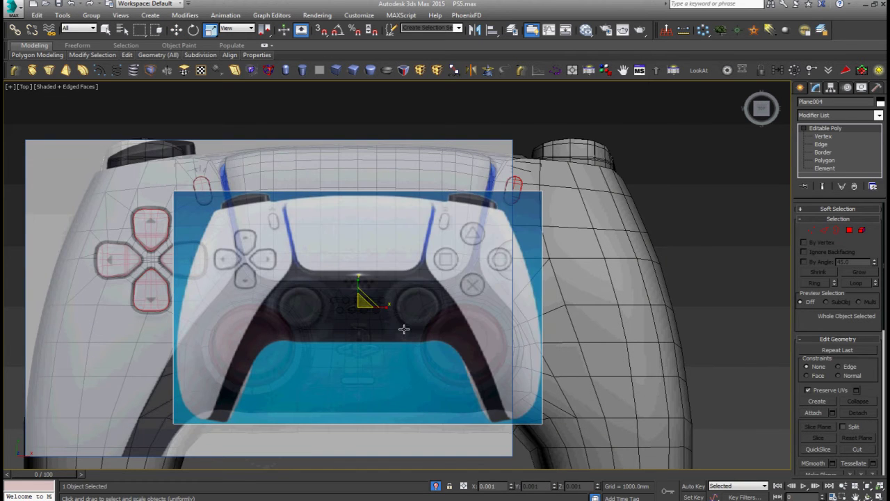
scroll(403, 327, "down", 3)
left_click_drag(375, 310, 382, 275)
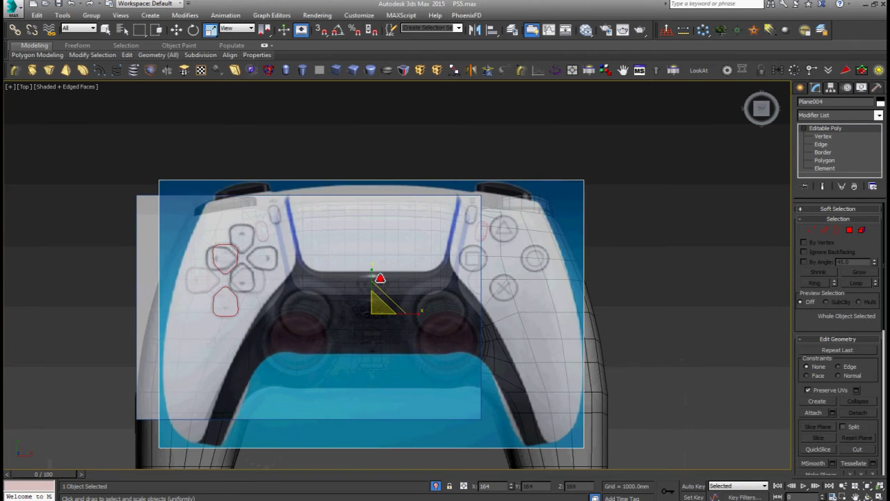
- Move the reference plane down over the controller and scale it to match the model
right_click(381, 275)
left_click(381, 285)
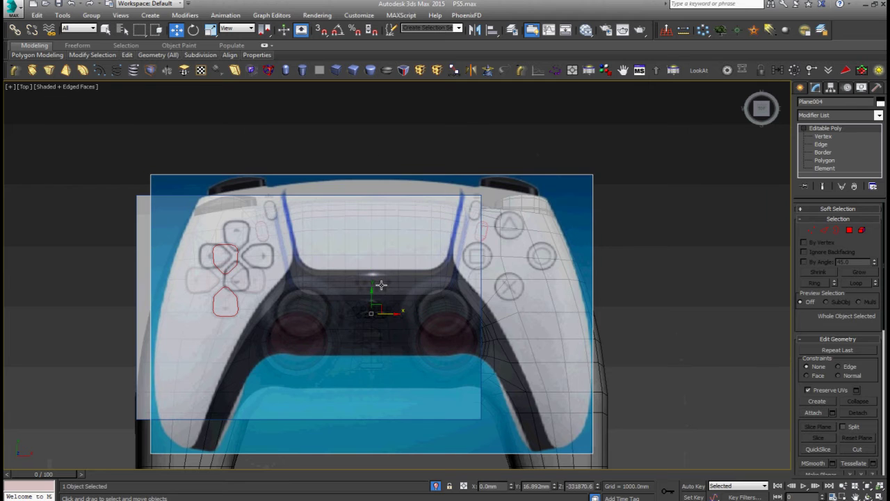
left_click_drag(371, 295, 372, 320)
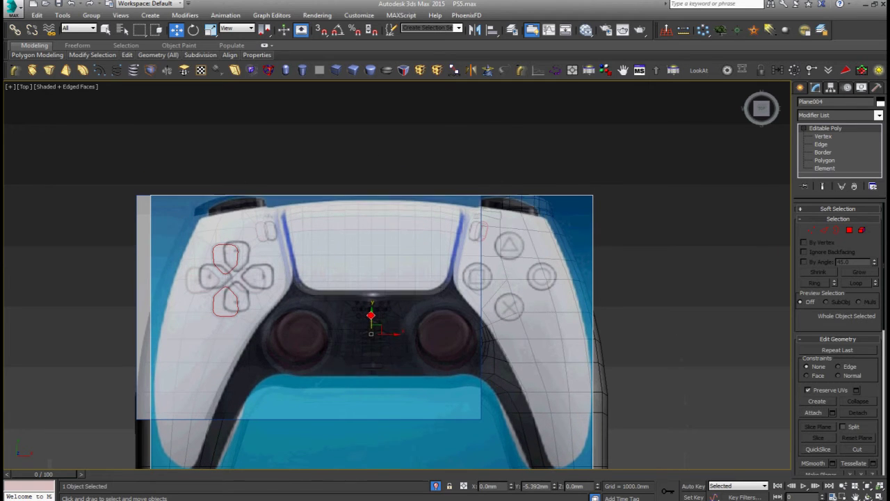
left_click(372, 320)
right_click(399, 343)
left_click(416, 353)
left_click_drag(377, 337, 375, 334)
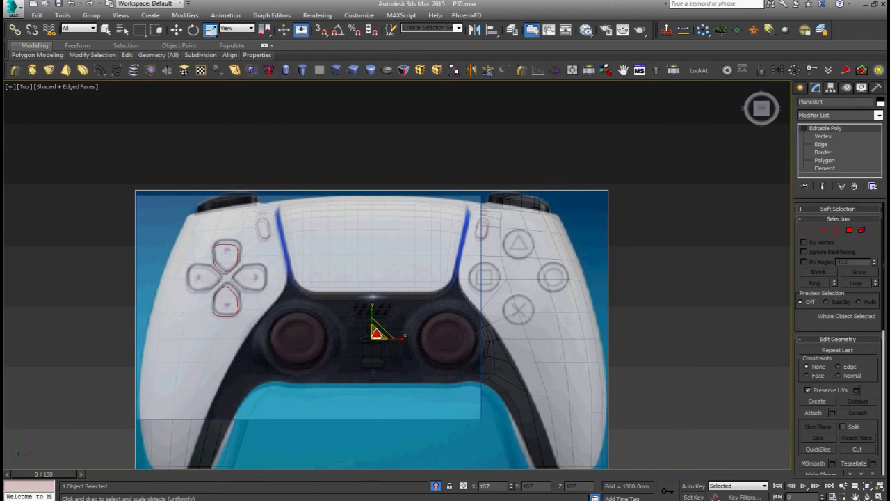
- Nudge the reference plane down slightly to line the photo up with the mesh
right_click(374, 333)
left_click(388, 343)
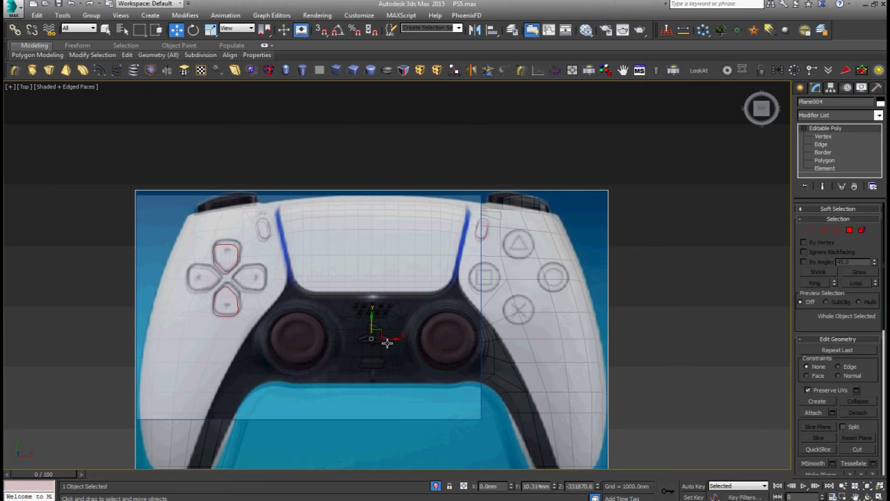
scroll(388, 342, "down", 2)
scroll(387, 315, "up", 2)
left_click_drag(373, 331, 376, 338)
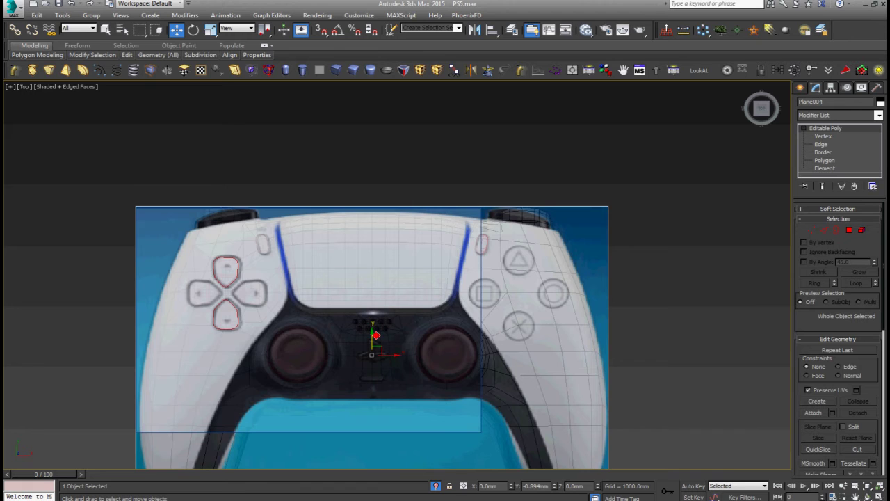
scroll(376, 338, "down", 2)
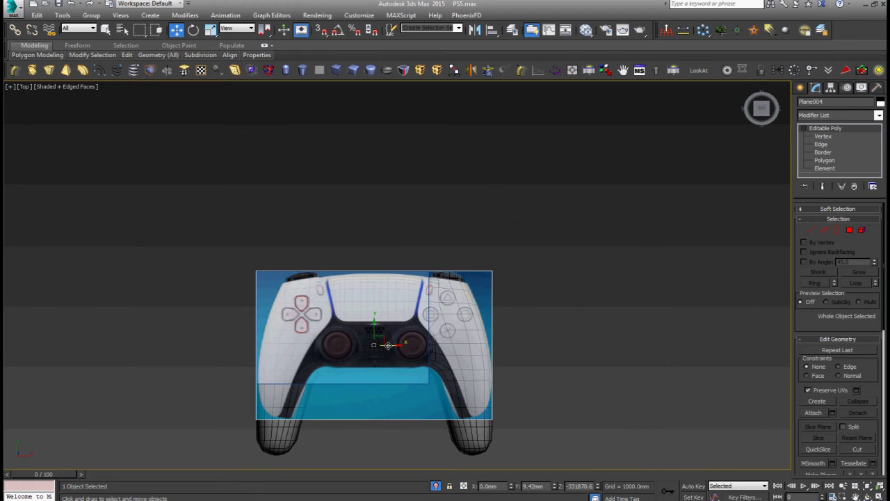
middle_click_drag(378, 374, 407, 299, "alt")
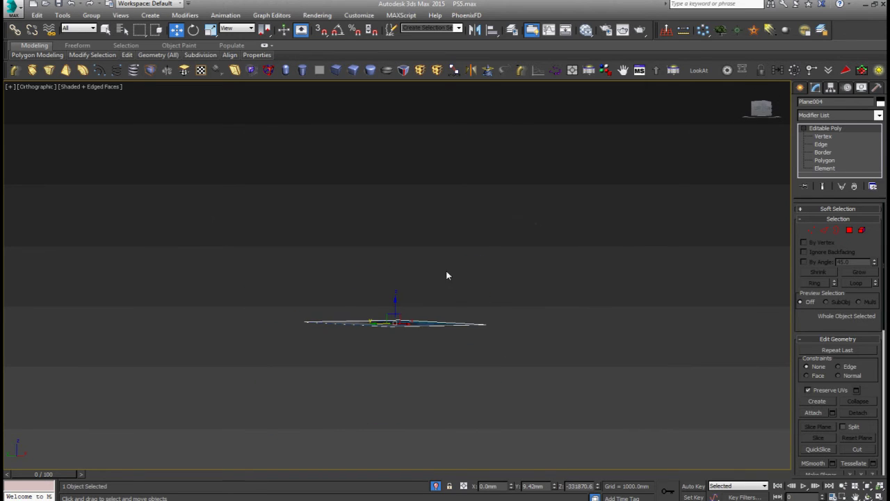
- Raise Plane004 above the old reference, then delete Plane001
left_click_drag(401, 291, 400, 272)
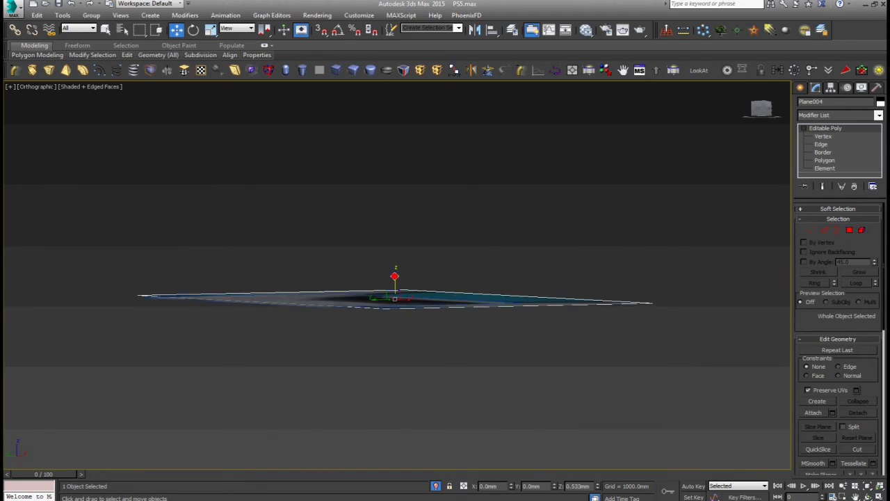
left_click(394, 302)
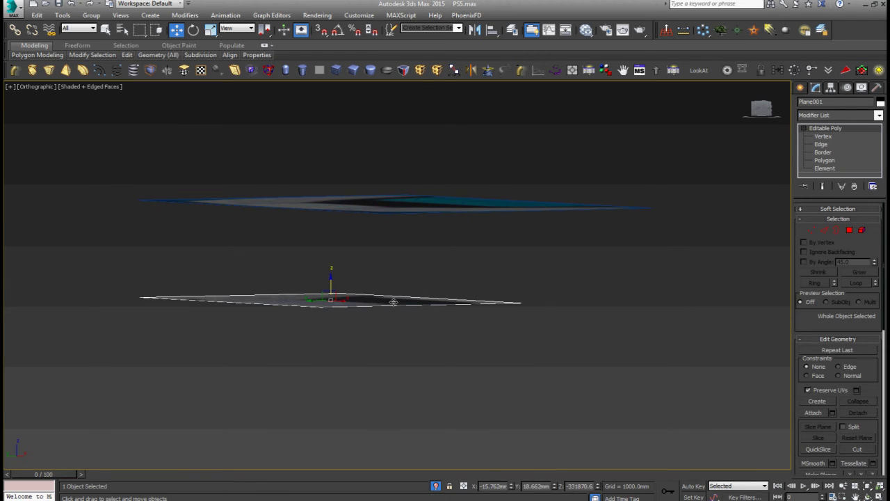
key("Delete")
- Freeze the Plane004 reference image in place
left_click(415, 209)
middle_click_drag(415, 211, 410, 251, "alt")
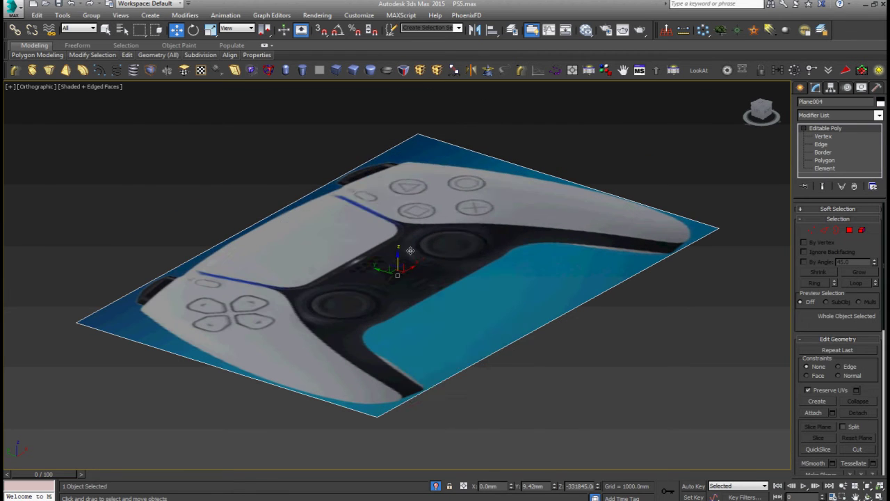
right_click(411, 251)
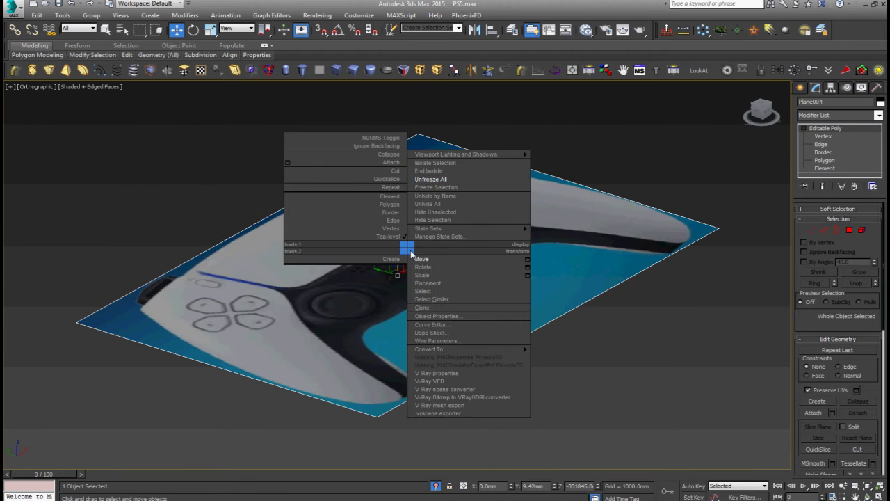
left_click(444, 188)
- Return to the top view, frame the controller and select the left body mesh
key("t")
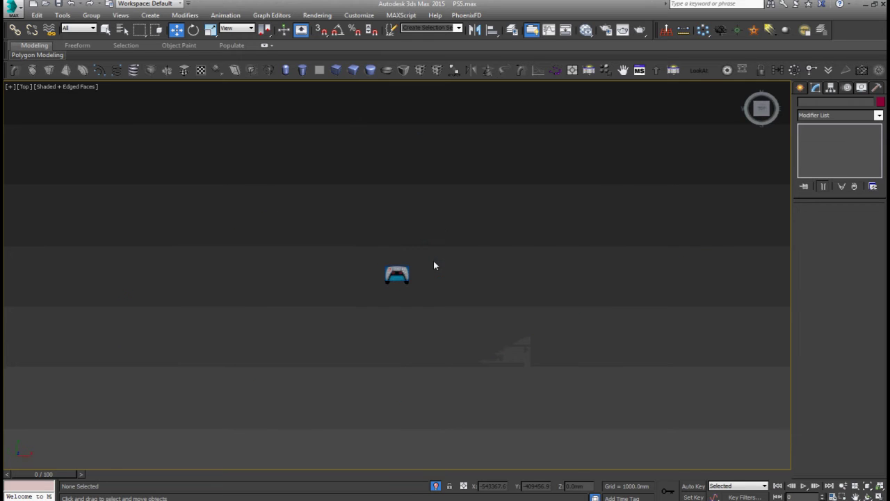
key("z")
middle_click_drag(497, 248, 460, 300)
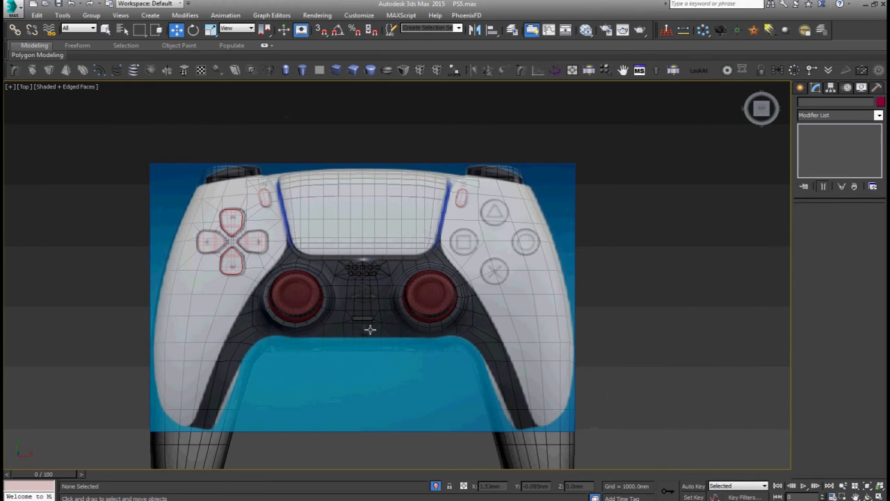
middle_click_drag(356, 332, 476, 244)
scroll(341, 334, "up", 2)
left_click(324, 343)
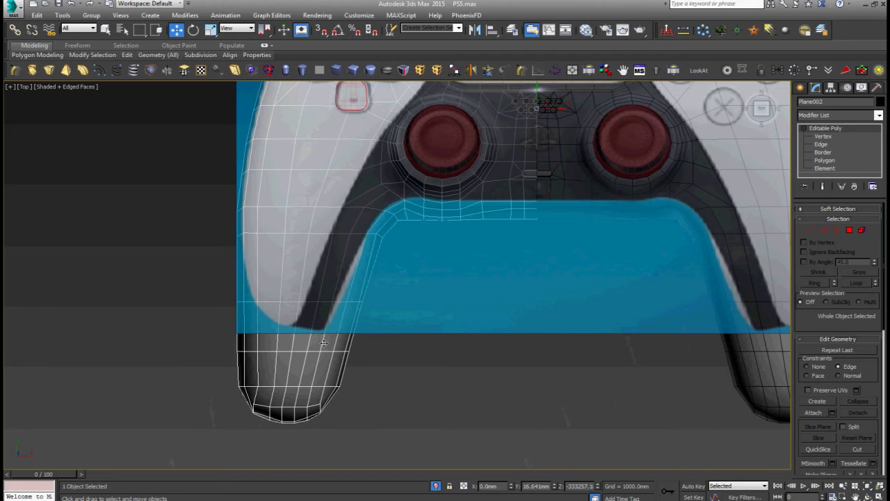
middle_click_drag(323, 343, 340, 405)
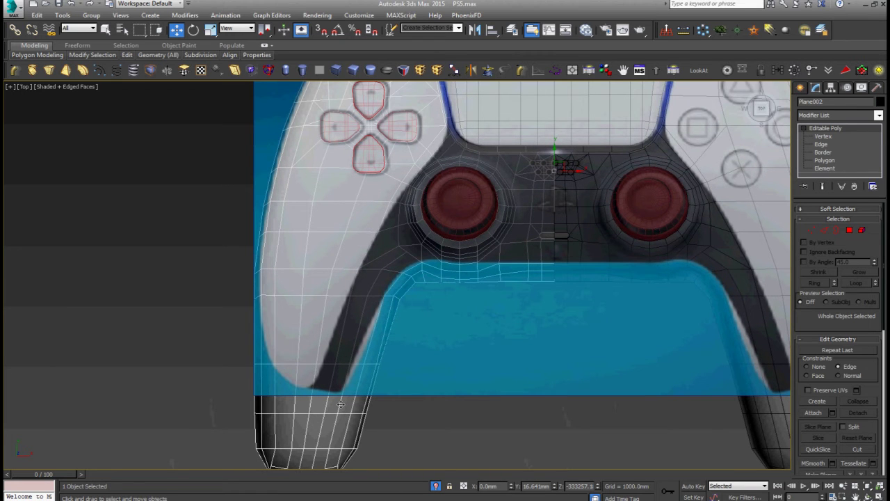
- Box-select the vertices at the tip of the left grip in Vertex mode
key("1")
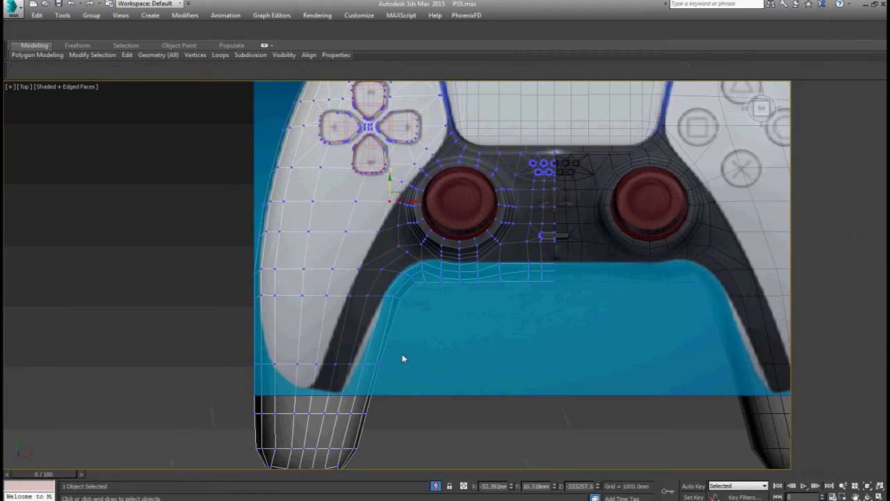
left_click_drag(402, 354, 204, 483)
scroll(306, 426, "down", 2)
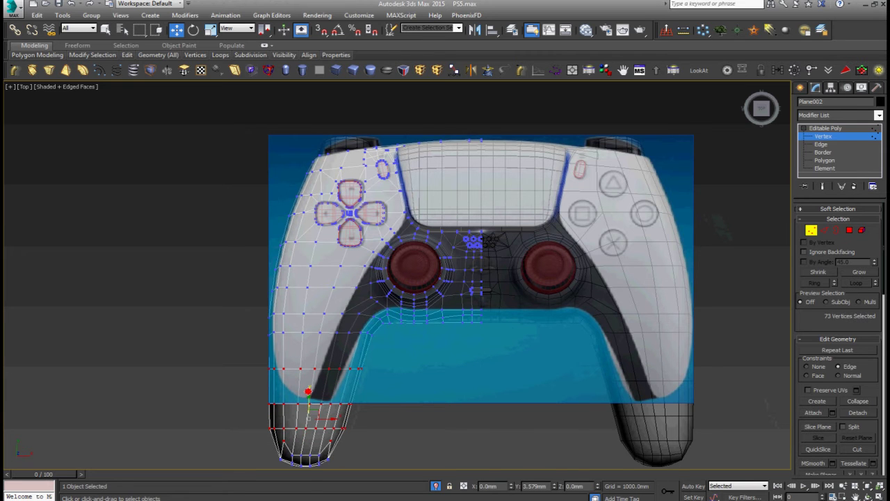
mouse_move(307, 404)
middle_mouse_down()
mouse_move(344, 369)
mouse_move(347, 349)
middle_mouse_up()
left_click_drag(387, 429, 233, 360, "ctrl")
mouse_move(232, 360)
middle_mouse_down("alt")
mouse_move(313, 304)
mouse_move(294, 331)
middle_mouse_up("alt")
mouse_move(301, 290)
middle_mouse_down("alt")
mouse_move(302, 238)
mouse_move(286, 201)
mouse_move(286, 287)
middle_mouse_up("alt")
scroll(303, 348, "up", 2)
- Move the 106 selected grip vertices up in Y to match the top-view reference
key("t")
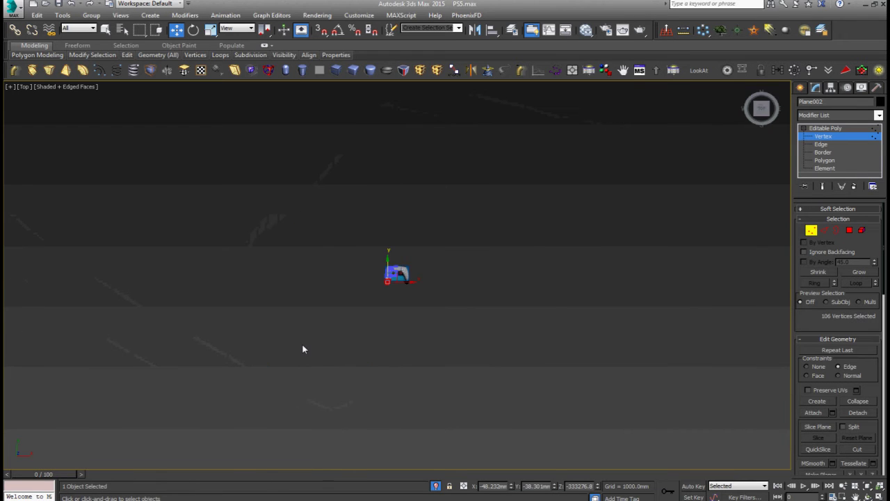
key("z")
scroll(308, 348, "down", 2)
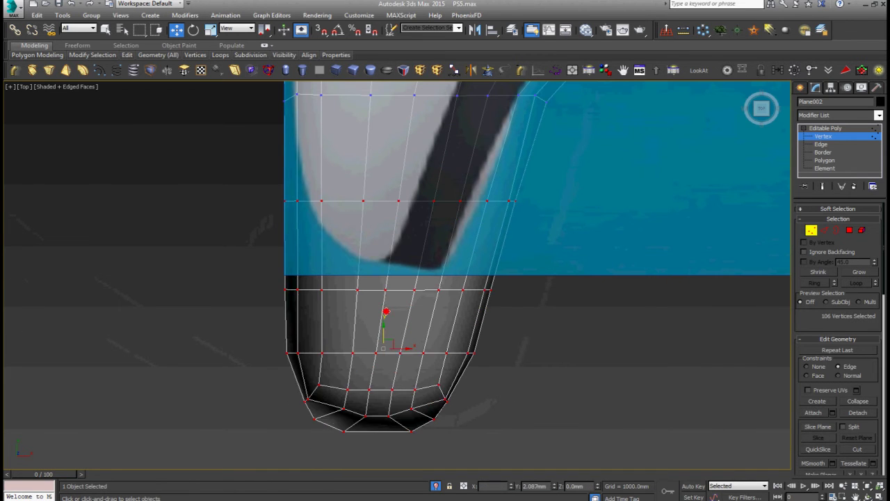
left_click_drag(384, 330, 389, 297)
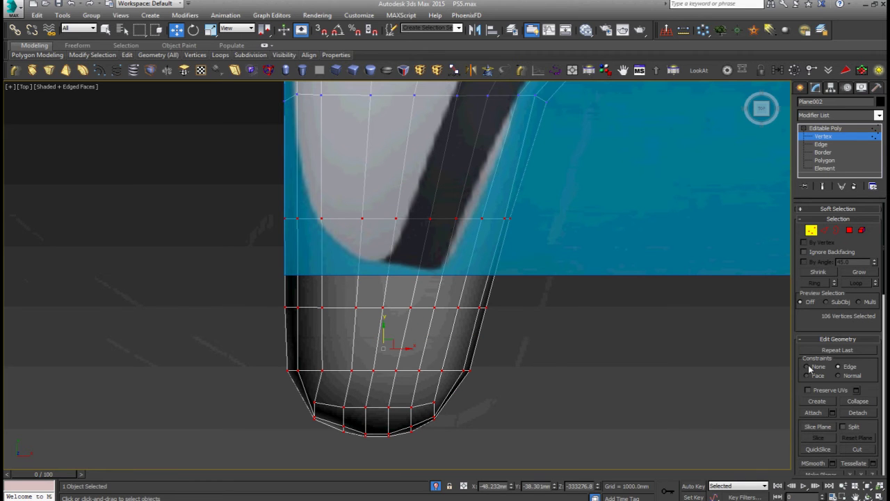
left_click_drag(389, 337, 387, 299)
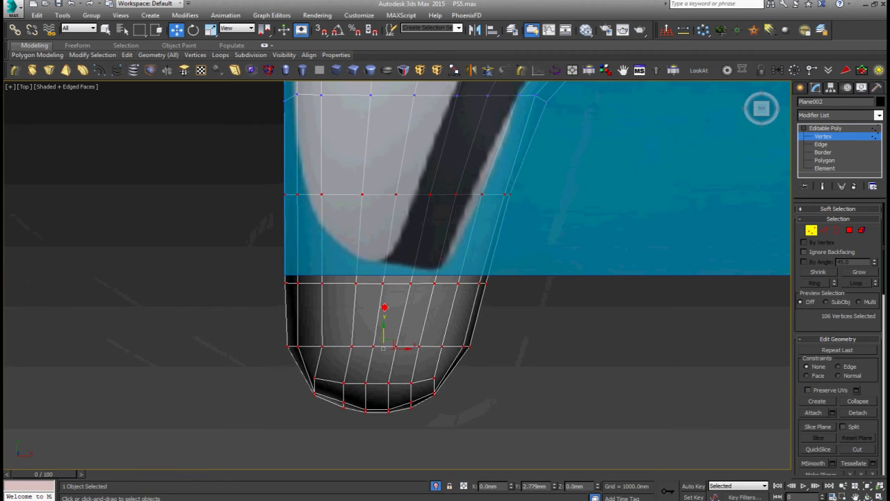
scroll(378, 336, "down", 3)
mouse_move(377, 336)
middle_mouse_down("alt")
mouse_move(485, 209)
mouse_move(483, 197)
mouse_move(280, 379)
mouse_move(411, 218)
middle_mouse_up("alt")
- Slide two grip edge loops toward the tip and remove the extra loop
scroll(281, 378, "up", 3)
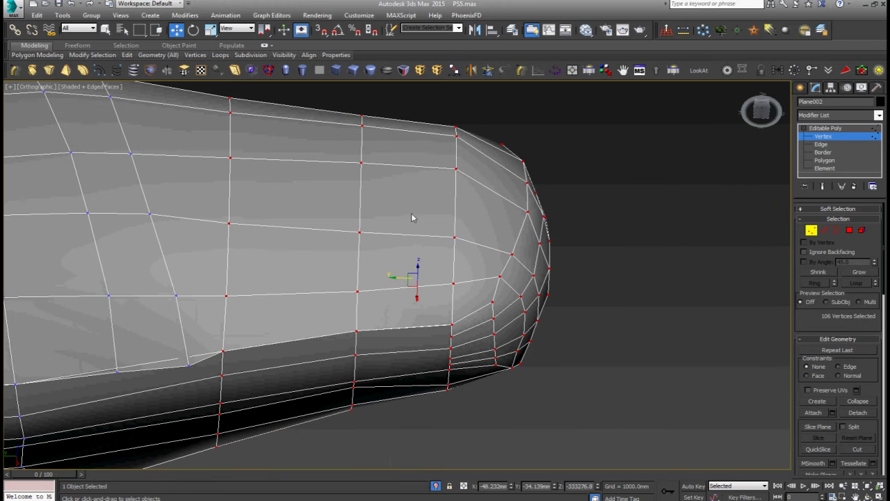
key("2")
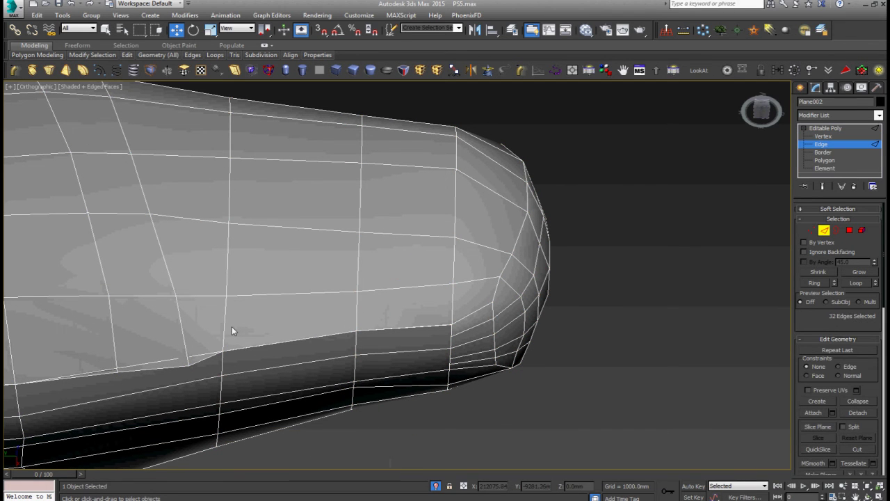
double_click(224, 326)
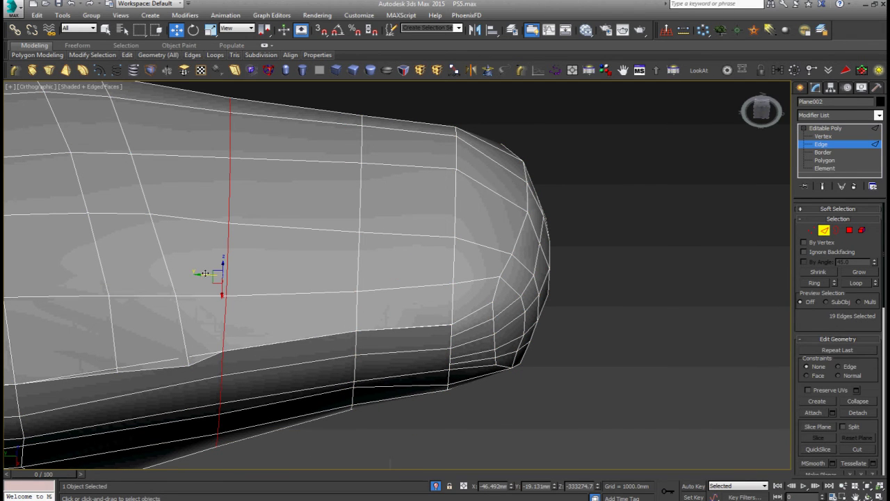
left_click_drag(207, 274, 275, 284)
double_click(355, 302)
left_click_drag(337, 270, 355, 275)
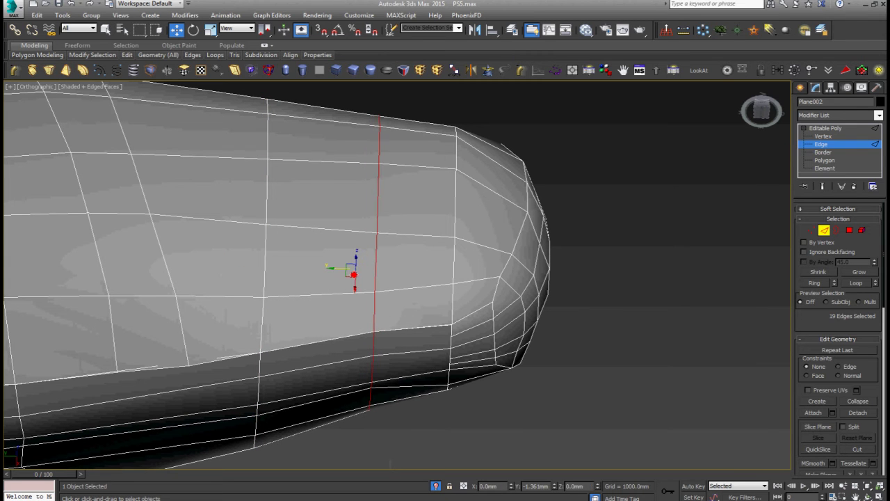
key("ctrl+BackSpace")
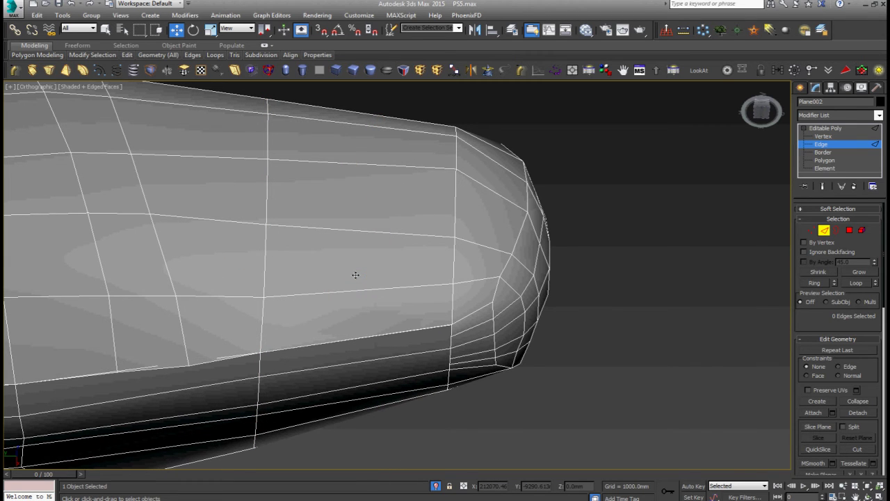
scroll(356, 274, "down", 3)
mouse_move(358, 279)
middle_mouse_down("alt")
mouse_move(217, 352)
mouse_move(288, 357)
middle_mouse_up("alt")
scroll(294, 308, "up", 5)
- In Vertex mode, select a vertex on the left grip's rounded underside end
key("1")
key("ctrl+Page_Up")
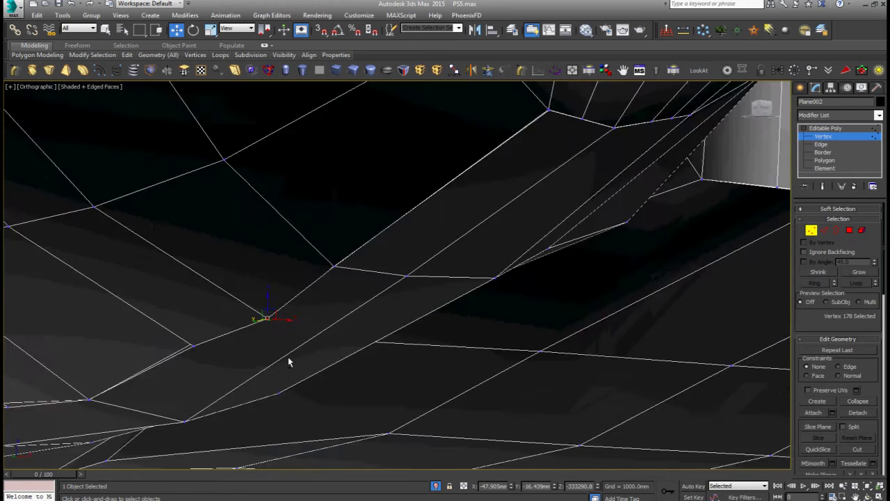
scroll(279, 323, "up", 2)
mouse_move(280, 323)
middle_mouse_down("alt")
mouse_move(254, 302)
mouse_move(254, 273)
mouse_move(264, 333)
middle_mouse_up("alt")
scroll(258, 278, "down", 3)
scroll(257, 278, "down", 2)
middle_click_drag(132, 287, 149, 306, "alt")
scroll(149, 310, "up", 3)
left_click(150, 303)
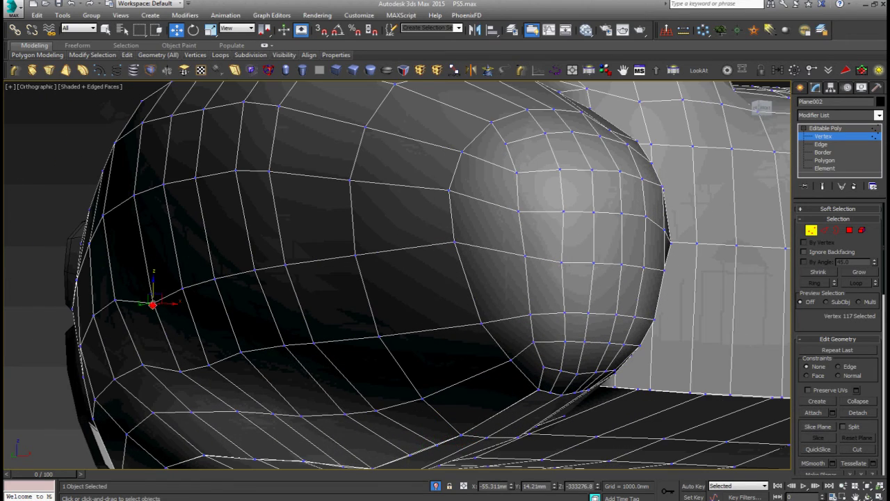
scroll(149, 304, "up", 3)
scroll(150, 303, "up", 3)
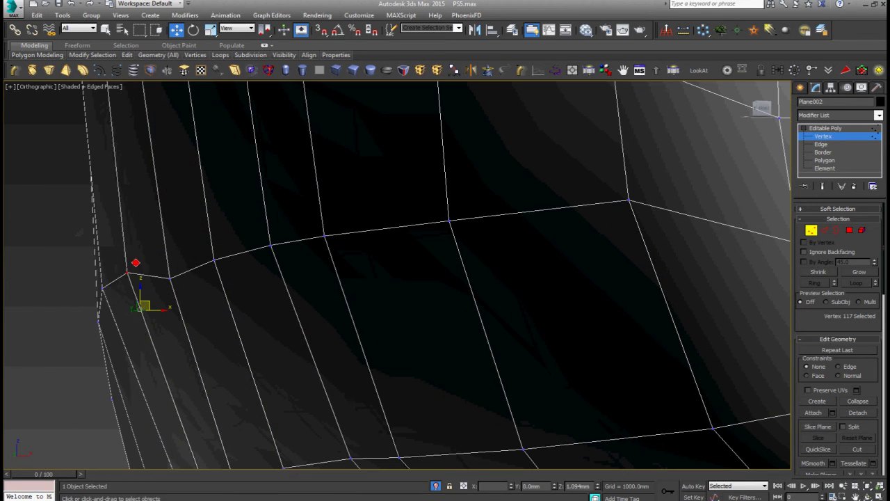
scroll(146, 306, "down", 3)
scroll(176, 395, "up", 3)
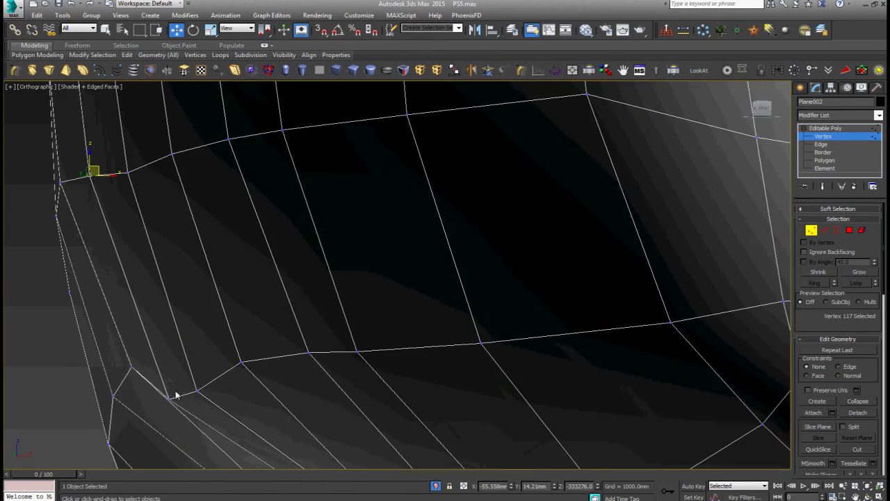
- Raise neighbouring underside vertices to straighten the grip's rounded edge
left_click(169, 398)
left_click_drag(172, 392, 160, 365)
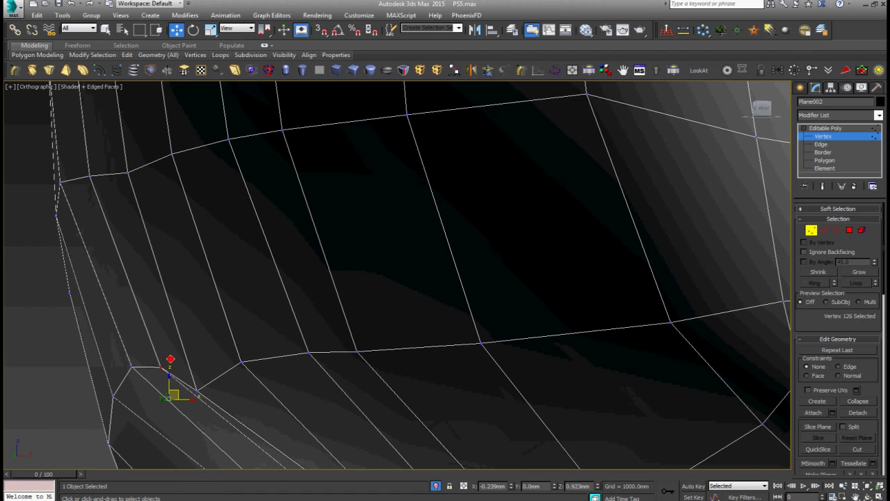
left_click(197, 390, "ctrl")
left_click_drag(199, 388, 200, 368)
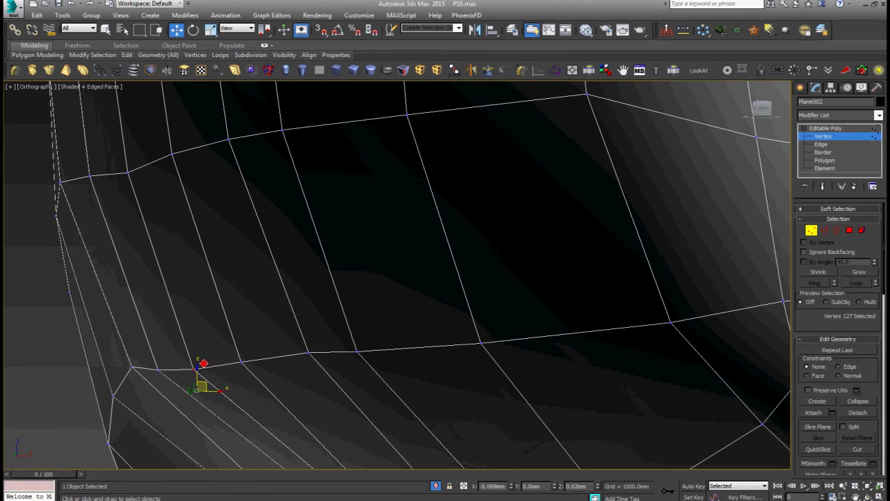
left_click(128, 172)
middle_click_drag(128, 171, 176, 275)
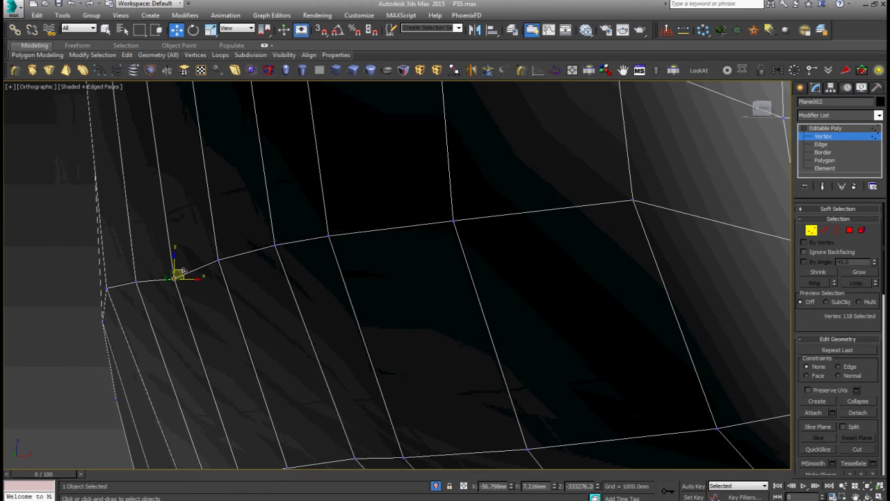
scroll(226, 325, "down", 5)
scroll(227, 325, "down", 3)
mouse_move(230, 362)
middle_mouse_down("alt")
mouse_move(227, 325)
mouse_move(161, 337)
mouse_move(589, 316)
middle_mouse_up("alt")
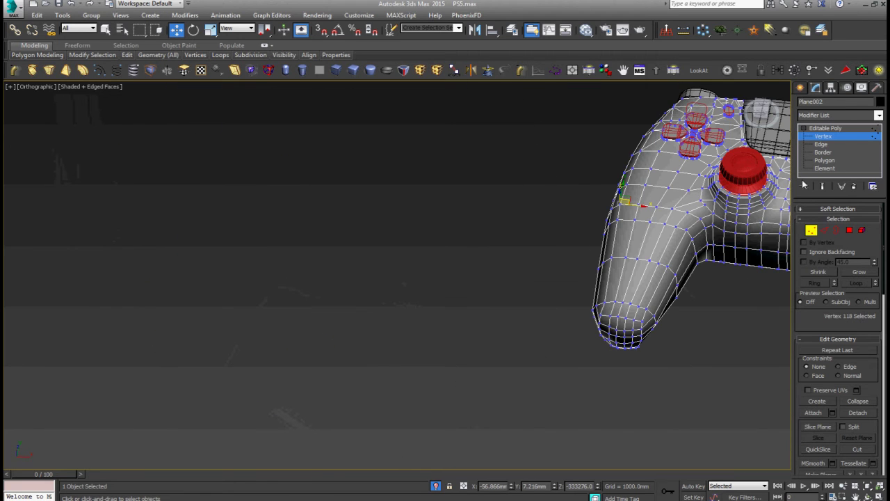
- Select the right controller half, Plane003, in the top view
left_click(833, 133)
middle_click_drag(655, 270, 296, 267)
left_click(591, 293)
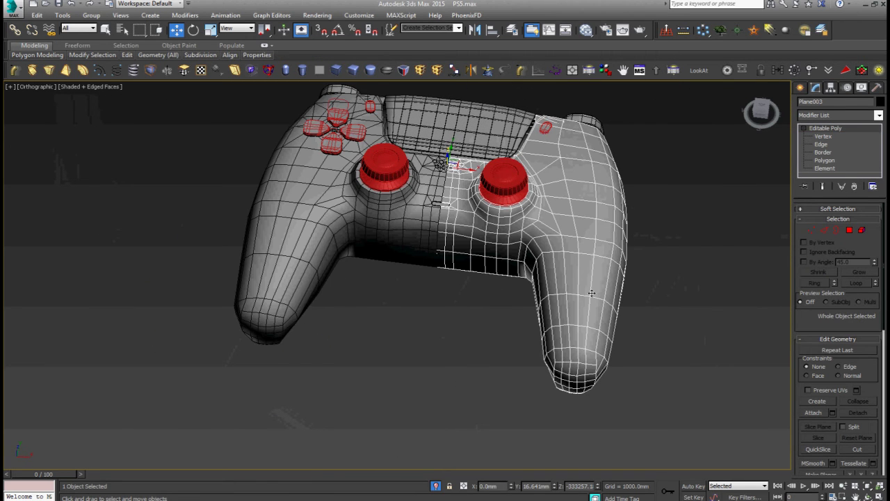
key("t")
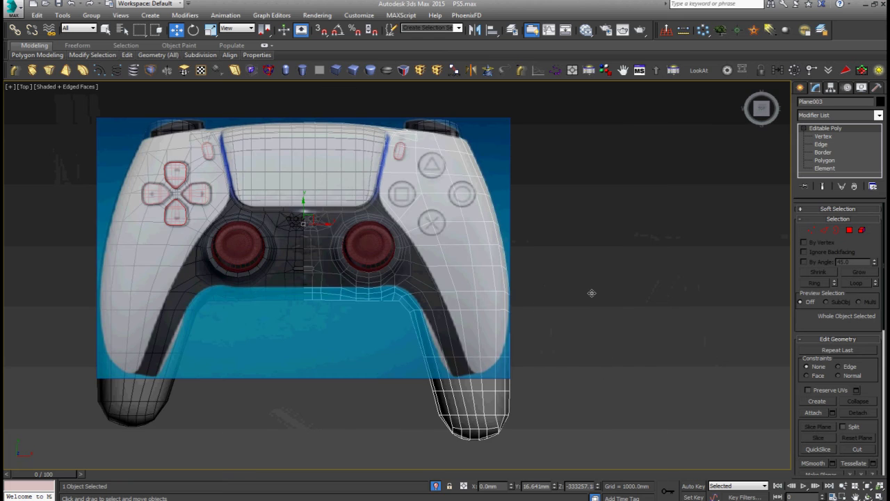
scroll(448, 339, "up", 2)
scroll(529, 381, "up", 2)
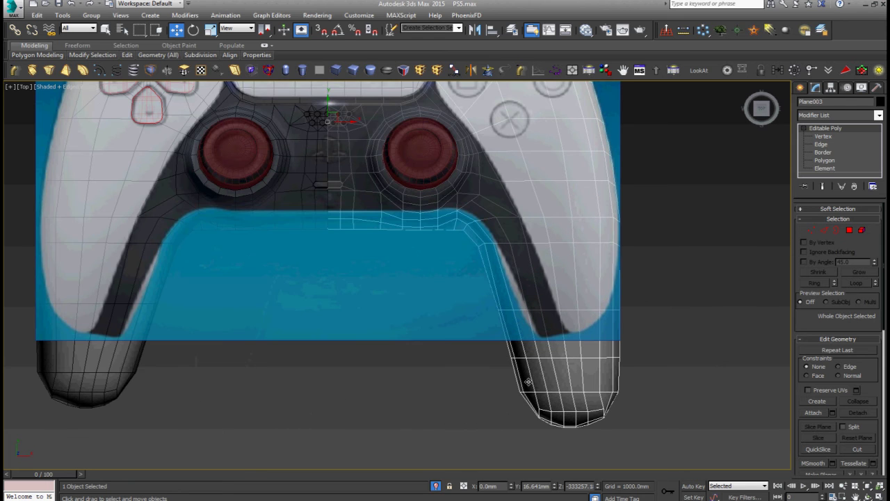
middle_click_drag(528, 382, 530, 362, "alt")
scroll(530, 362, "up", 3)
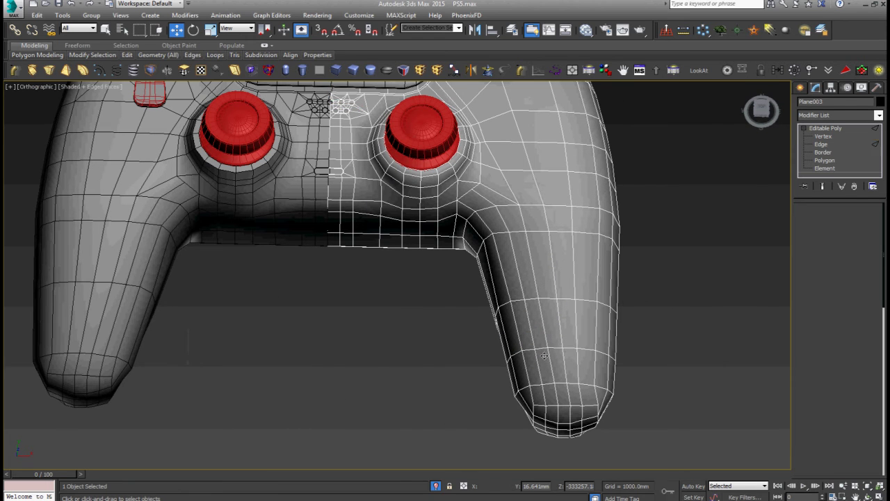
- Pull the right grip's end vertices up to the reference outline
key("2")
left_click(505, 441)
key("1")
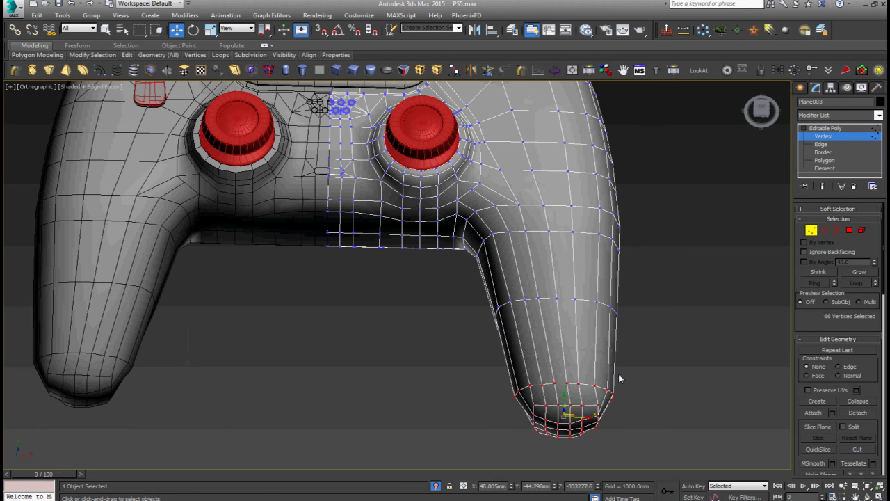
key("t")
scroll(620, 378, "up", 5)
scroll(620, 378, "down", 3)
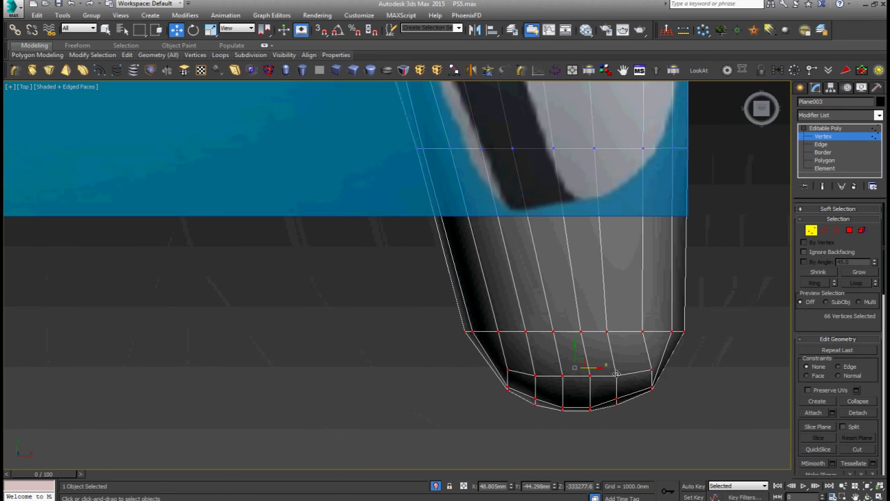
scroll(499, 388, "down", 2)
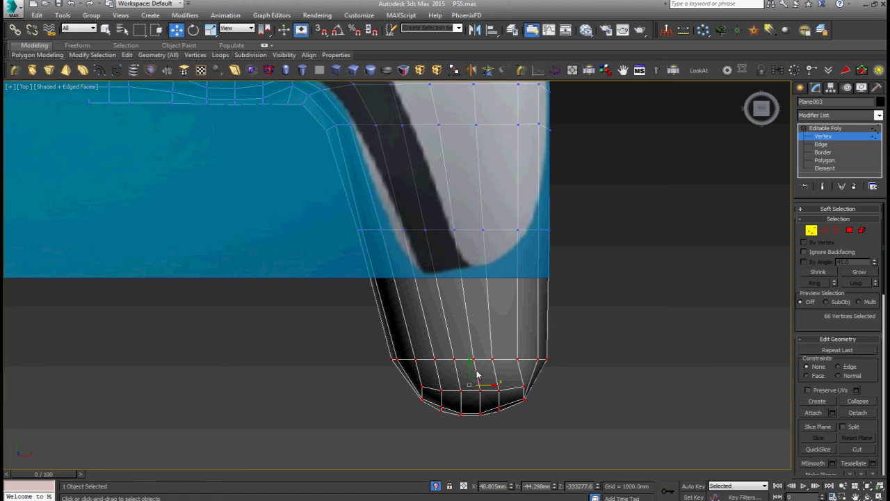
left_click_drag(467, 369, 467, 306)
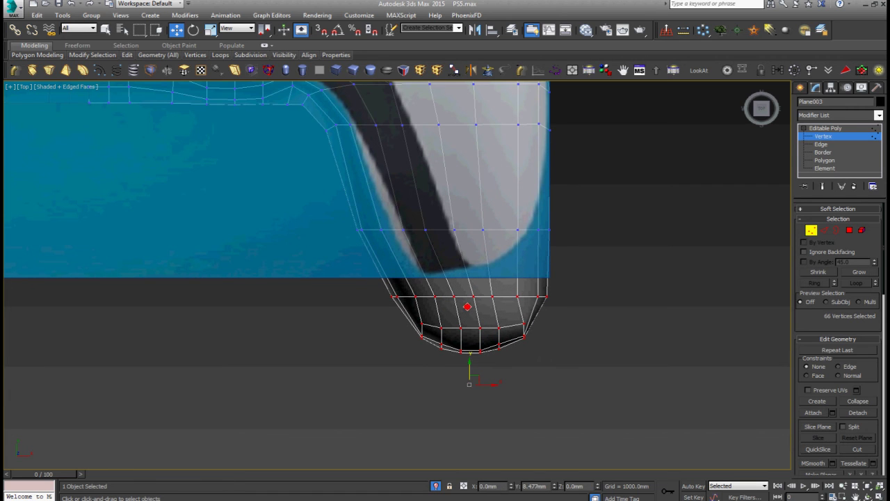
- Raise the 20-vertex row across the grip toward the reference outline
key("2")
double_click(487, 229)
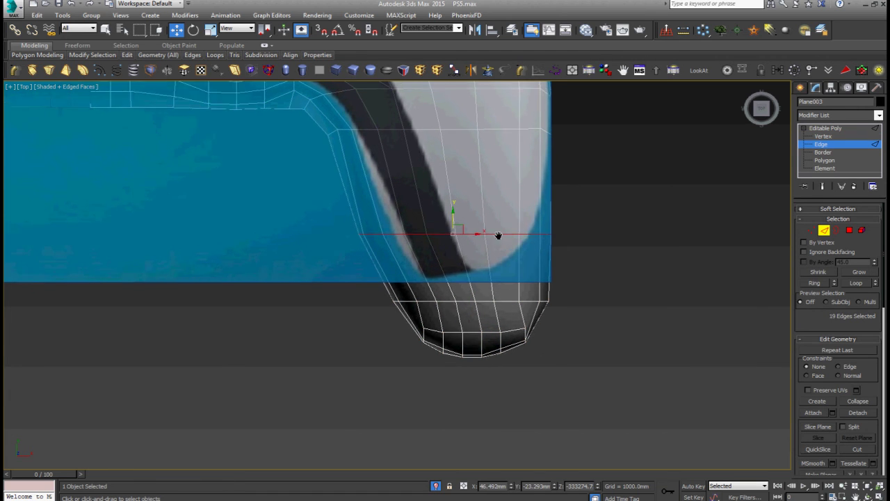
middle_click_drag(480, 226, 468, 301)
key("1")
left_click_drag(600, 292, 343, 323)
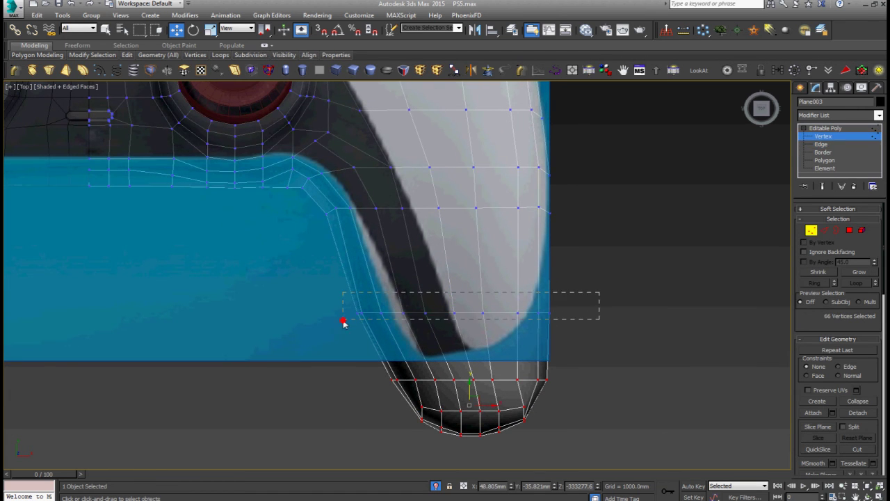
left_click_drag(452, 298, 461, 257)
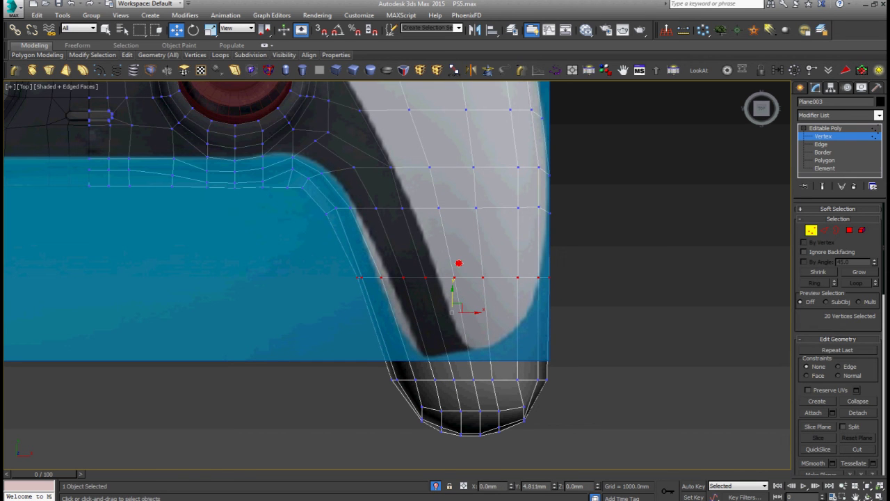
scroll(462, 267, "down", 5)
mouse_move(461, 268)
middle_mouse_down("alt")
mouse_move(458, 317)
mouse_move(467, 255)
mouse_move(383, 265)
middle_mouse_up("alt")
scroll(458, 317, "up", 4)
scroll(517, 293, "up", 3)
- Move an underside vertex of the right grip onto its silhouette edge
scroll(516, 292, "up", 2)
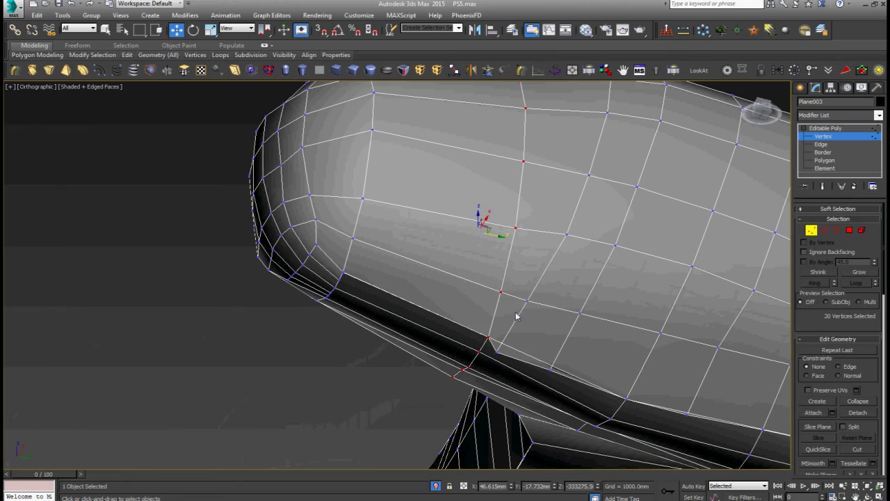
key("2")
mouse_move(516, 312)
middle_mouse_down("alt")
mouse_move(529, 306)
mouse_move(491, 301)
mouse_move(475, 425)
mouse_move(606, 423)
mouse_move(652, 379)
mouse_move(535, 285)
mouse_move(431, 268)
middle_mouse_up("alt")
scroll(492, 300, "down", 2)
scroll(492, 301, "down", 2)
scroll(535, 285, "up", 3)
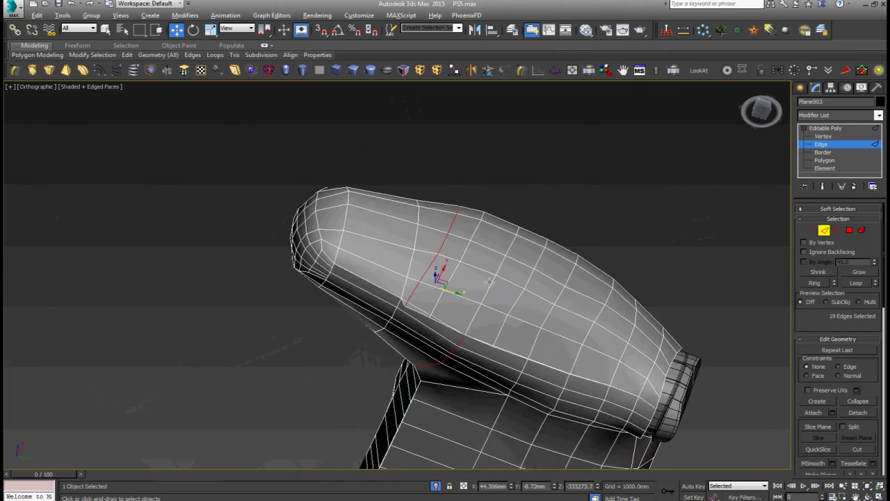
scroll(431, 268, "up", 2)
scroll(340, 279, "up", 4)
key("1")
left_click(340, 278)
mouse_move(340, 278)
middle_mouse_down("alt")
mouse_move(354, 313)
mouse_move(345, 278)
mouse_move(363, 252)
mouse_move(339, 278)
middle_mouse_up("alt")
mouse_move(339, 278)
left_mouse_down()
mouse_move(385, 251)
mouse_move(383, 259)
left_mouse_up()
mouse_move(382, 258)
middle_mouse_down("alt")
mouse_move(503, 269)
mouse_move(373, 242)
middle_mouse_up("alt")
- Raise a corner vertex and shift further underside vertices up-left to smooth the end
left_click(375, 267)
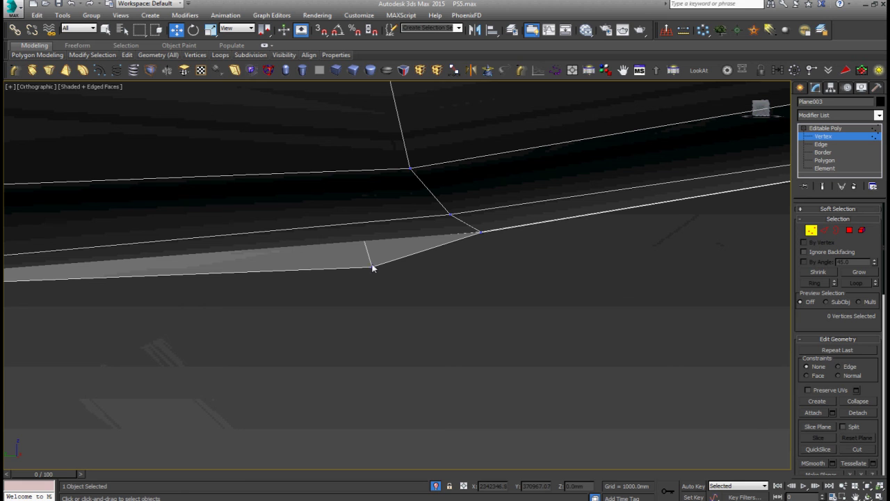
mouse_move(372, 260)
left_mouse_down()
mouse_move(371, 219)
mouse_move(374, 240)
left_mouse_up()
mouse_move(374, 239)
middle_mouse_down("alt")
mouse_move(404, 246)
mouse_move(412, 268)
middle_mouse_up("alt")
scroll(431, 326, "down", 5)
middle_click_drag(413, 328, 338, 339, "alt")
scroll(338, 339, "up", 2)
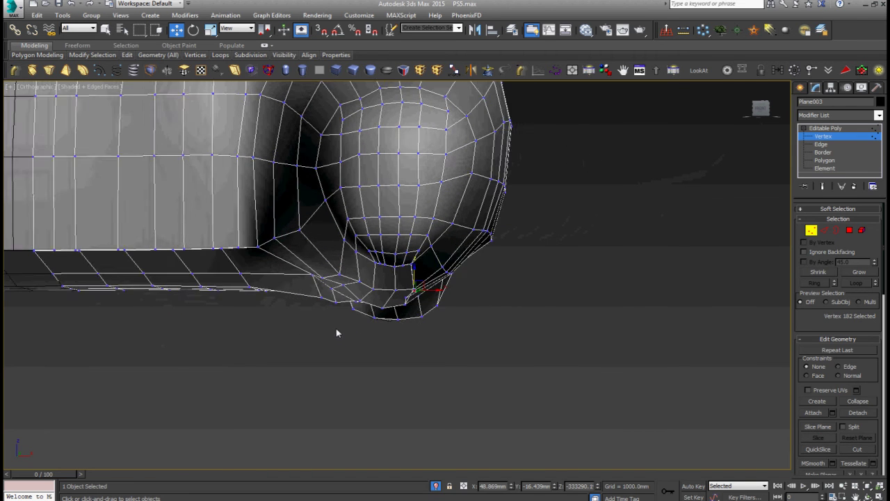
scroll(336, 328, "up", 4)
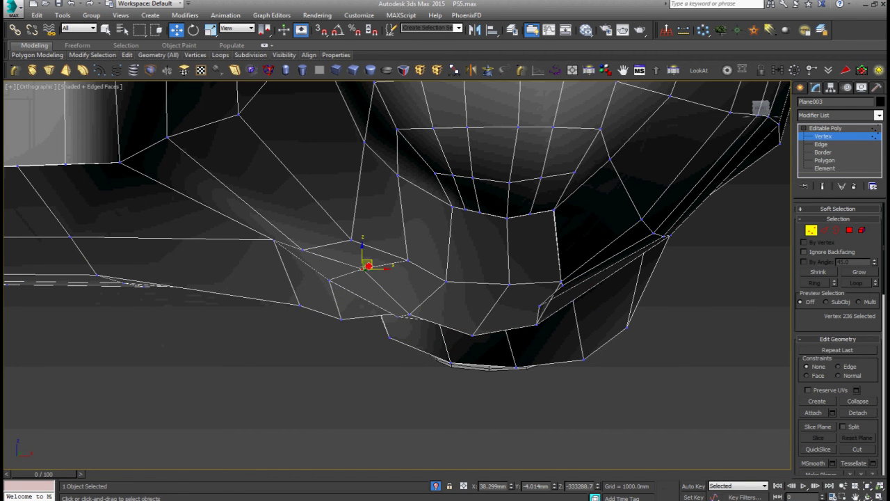
mouse_move(386, 275)
middle_mouse_down("alt")
mouse_move(372, 276)
mouse_move(374, 268)
middle_mouse_up("alt")
left_click(374, 261, "ctrl")
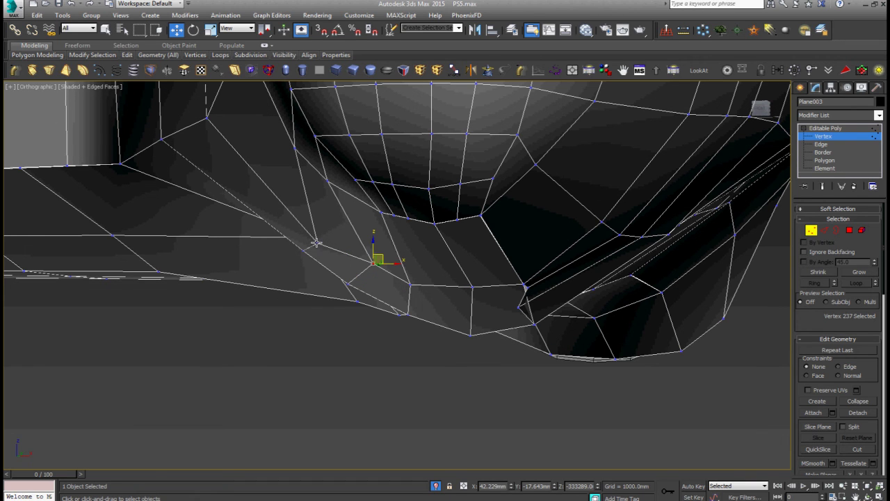
left_click_drag(357, 247, 324, 229)
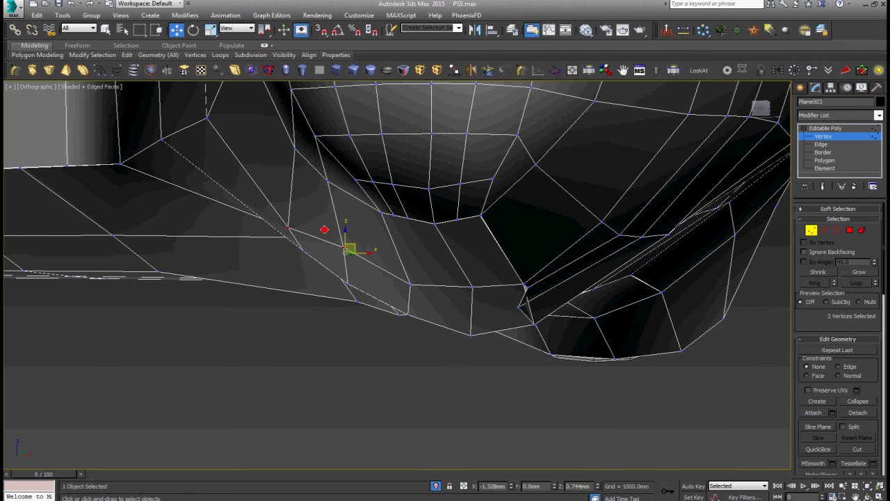